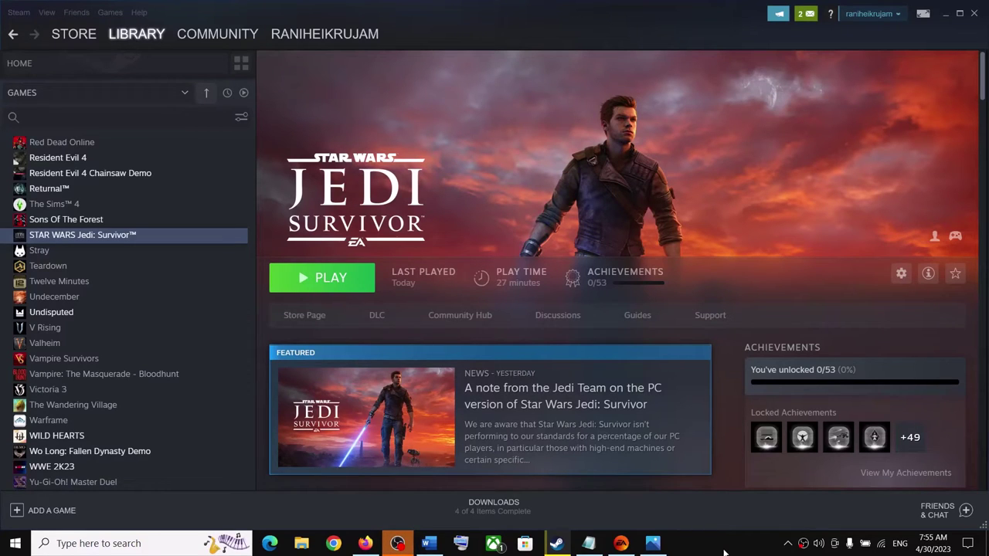
Bring the Jedi Survivor fix guide up in Word and select LowLevelFatalError in its title.
{"action": "mouse_move", "coordinate": [431, 550]}
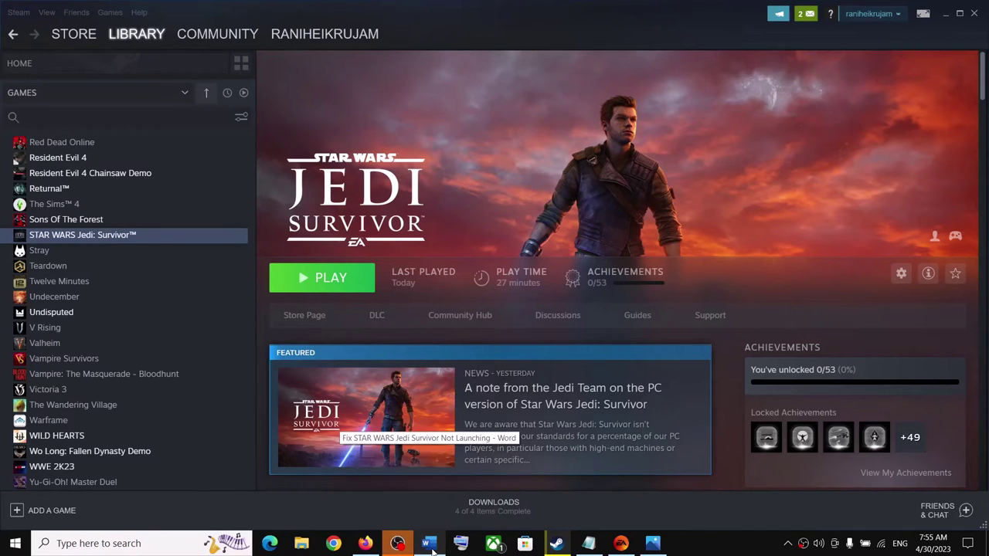
{"action": "left_click", "coordinate": [432, 550]}
{"action": "left_click_drag", "start_coordinate": [489, 215], "coordinate": [672, 258]}
Highlight the EXCEPTION_ACCESS_VIOLATION error and the Step 1 Restart computer instruction in the guide.
{"action": "left_click", "coordinate": [317, 257]}
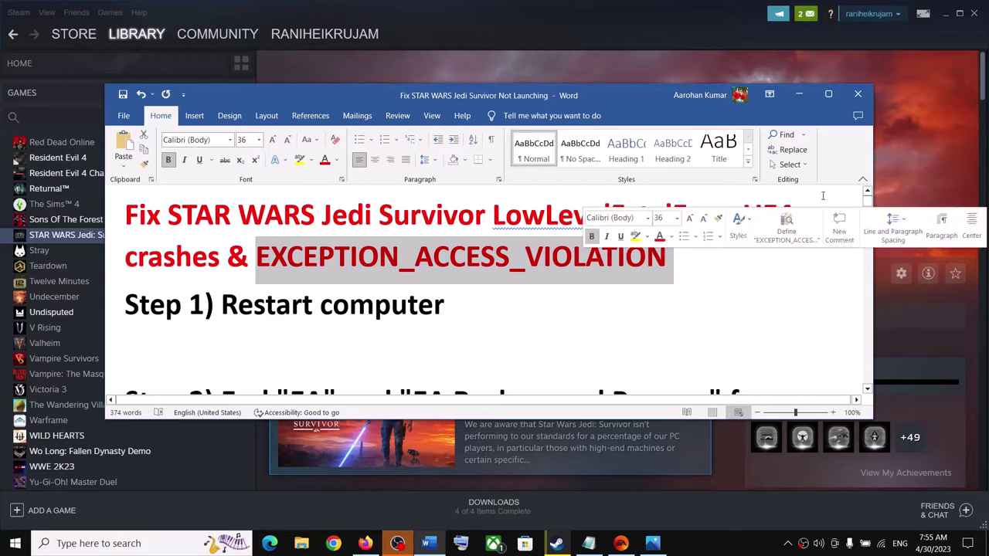
{"action": "left_click", "coordinate": [800, 95]}
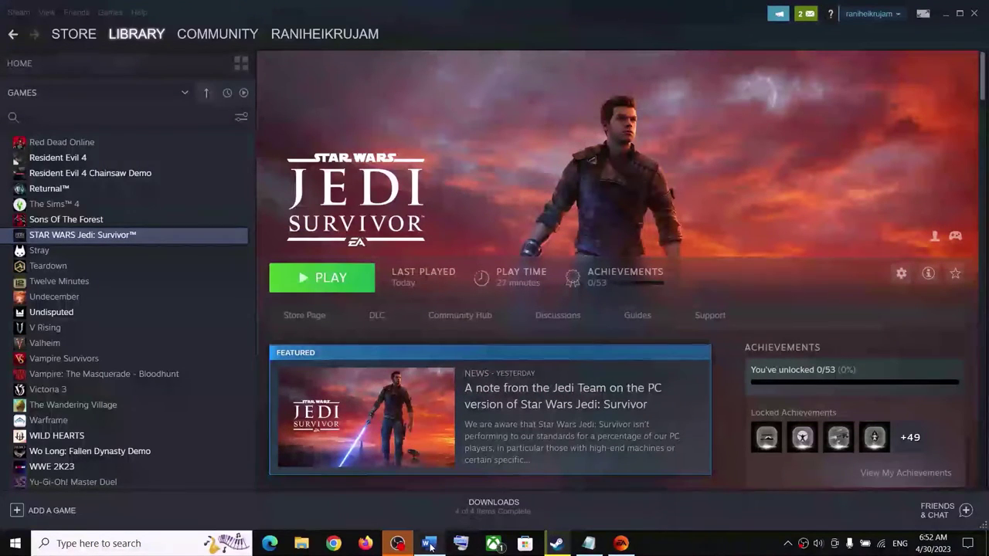
{"action": "left_click", "coordinate": [429, 543]}
{"action": "left_click_drag", "start_coordinate": [222, 304], "coordinate": [444, 305]}
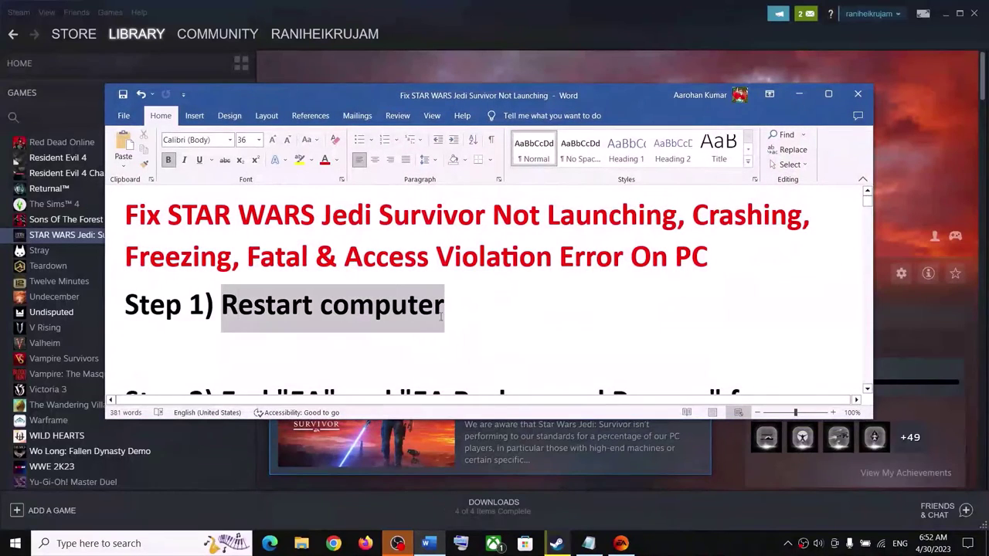
{"action": "left_click", "coordinate": [799, 95]}
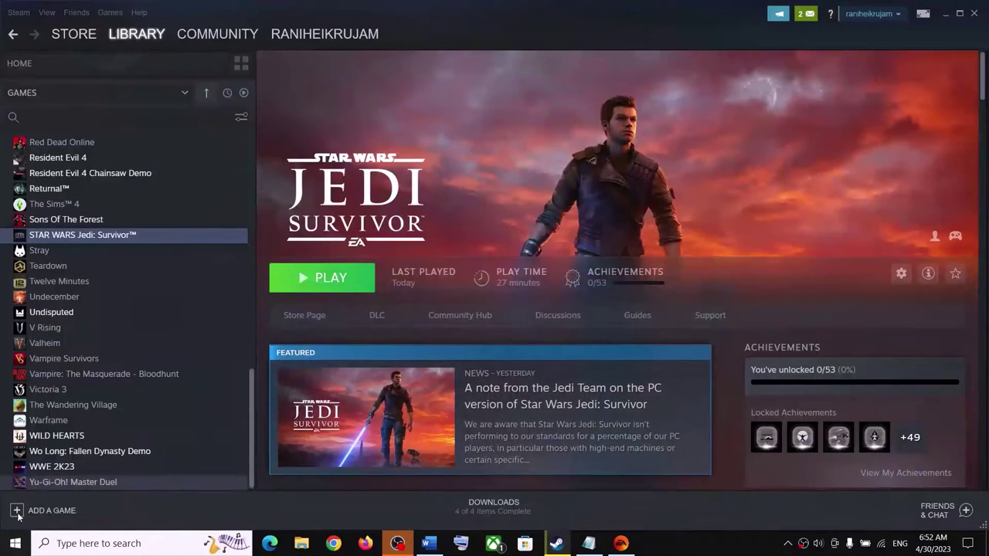
Show the Restart option under Start > Power, then dismiss the menu without restarting.
{"action": "left_click", "coordinate": [3, 547]}
{"action": "left_click", "coordinate": [16, 515]}
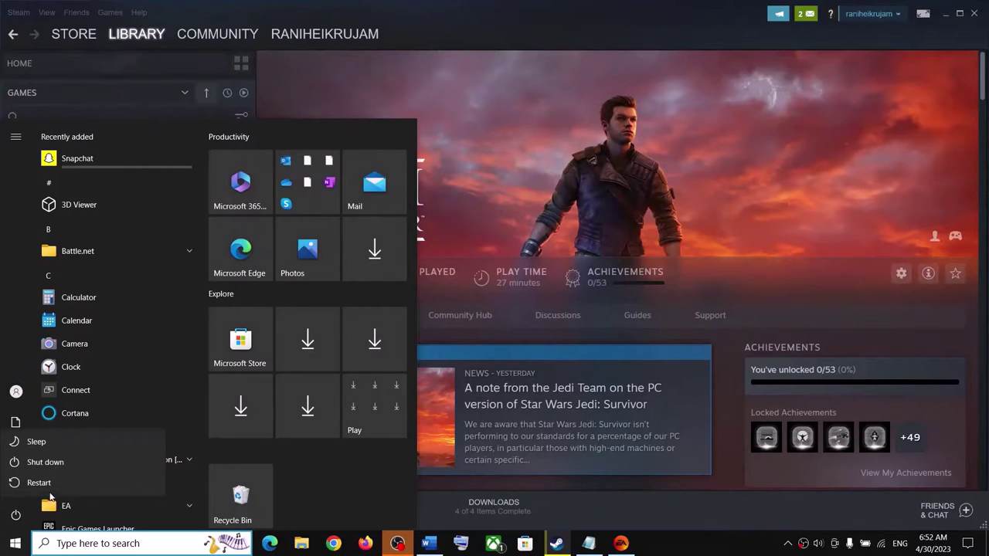
{"action": "key", "text": "Escape"}
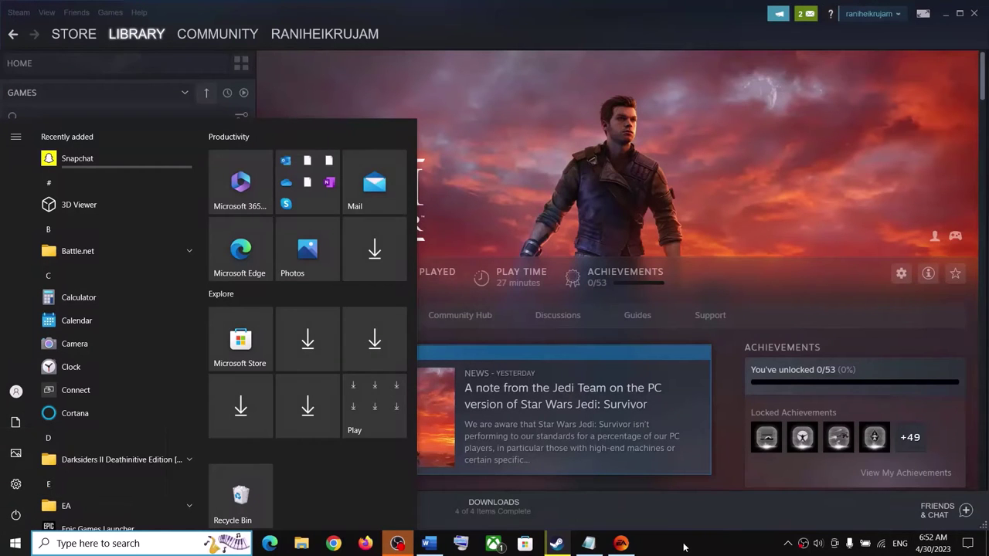
Read the guide's Step 2 about ending EA processes, then minimize Word.
{"action": "left_click", "coordinate": [430, 545]}
{"action": "scroll", "coordinate": [492, 308], "scroll_direction": "down", "scroll_amount": 2}
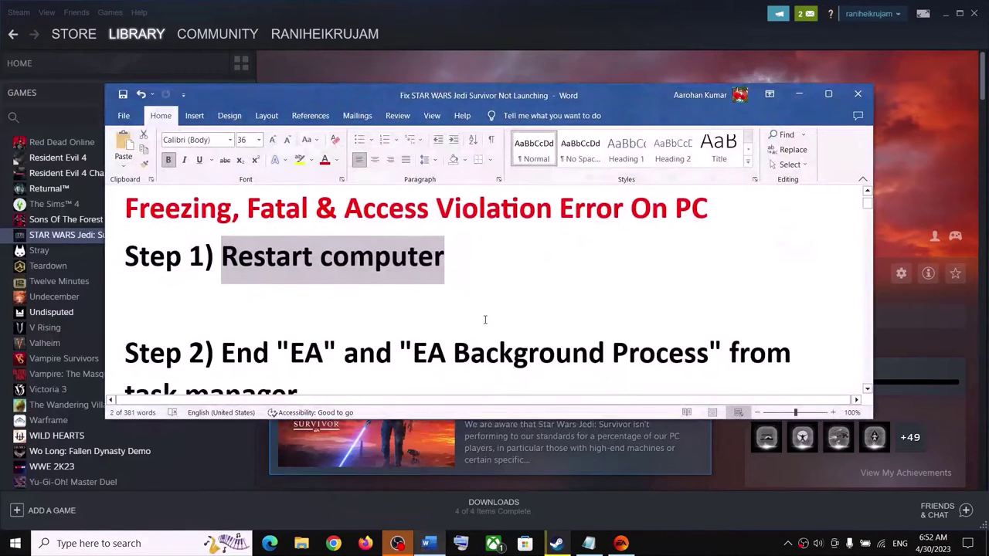
{"action": "left_click_drag", "start_coordinate": [267, 309], "coordinate": [326, 333]}
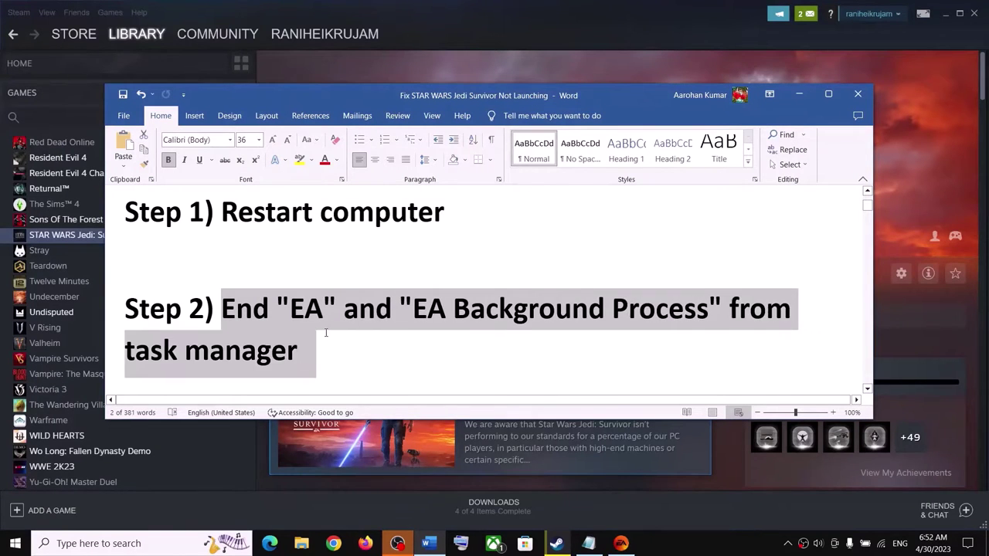
{"action": "left_click", "coordinate": [325, 356]}
{"action": "left_click", "coordinate": [799, 93]}
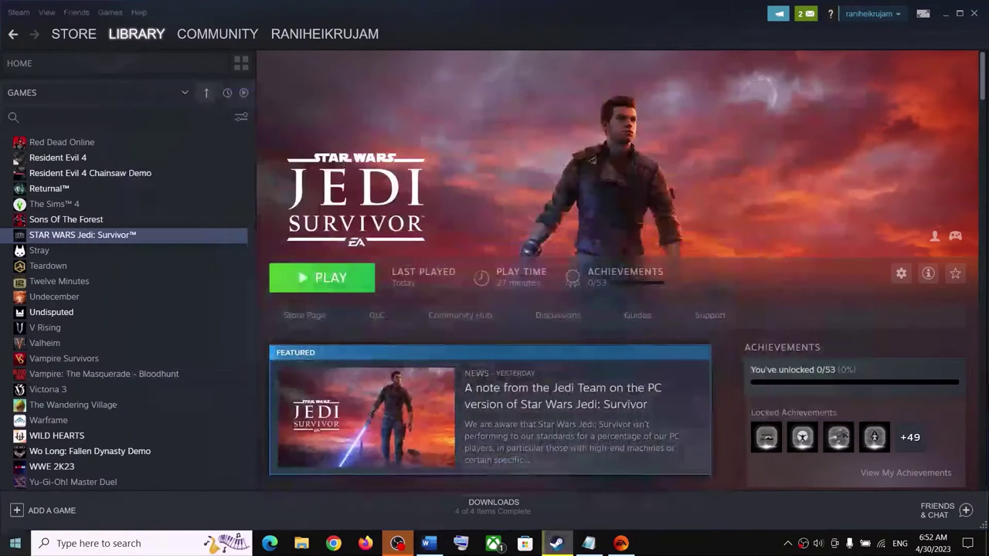
{"action": "right_click", "coordinate": [16, 543]}
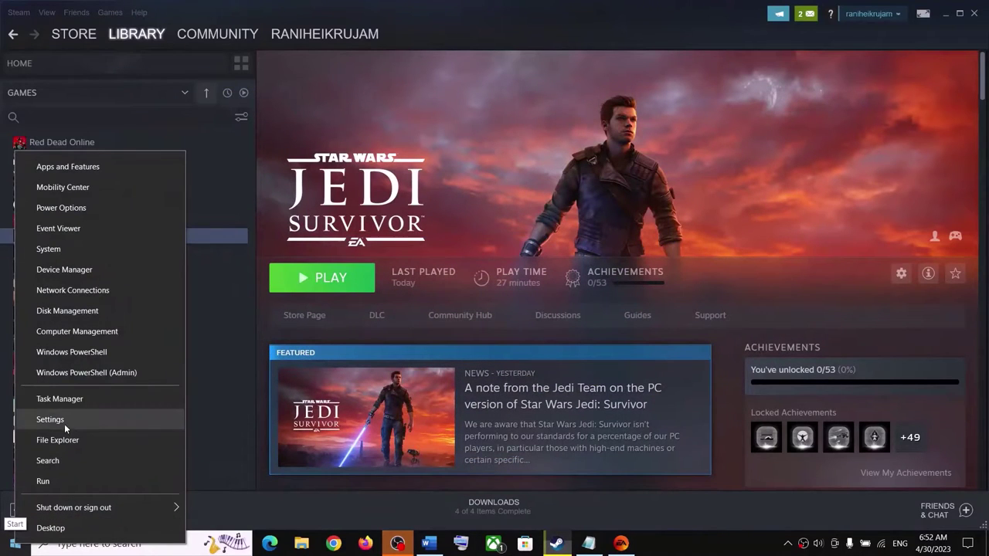
{"action": "left_click", "coordinate": [60, 398]}
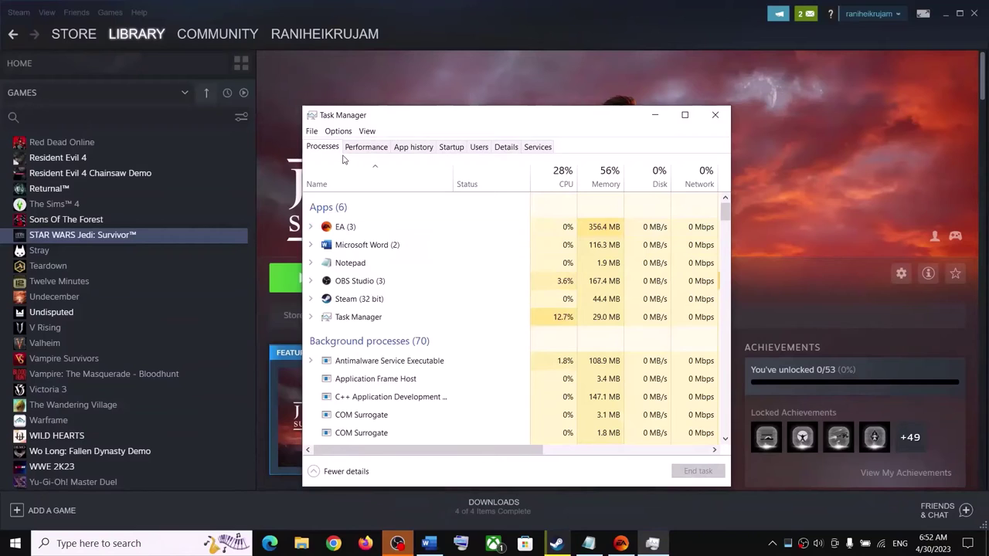
{"action": "left_click", "coordinate": [349, 229]}
{"action": "right_click", "coordinate": [341, 231]}
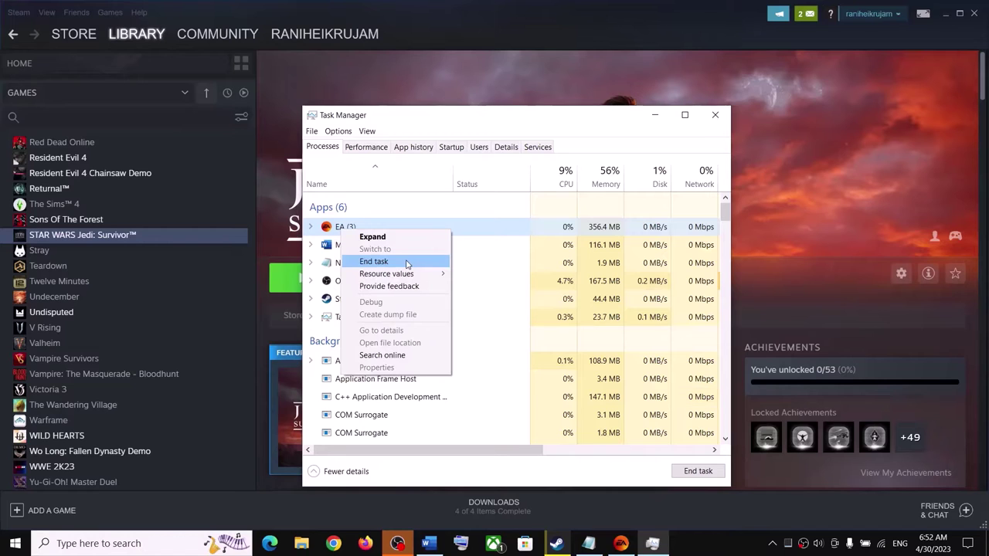
{"action": "left_click", "coordinate": [380, 410]}
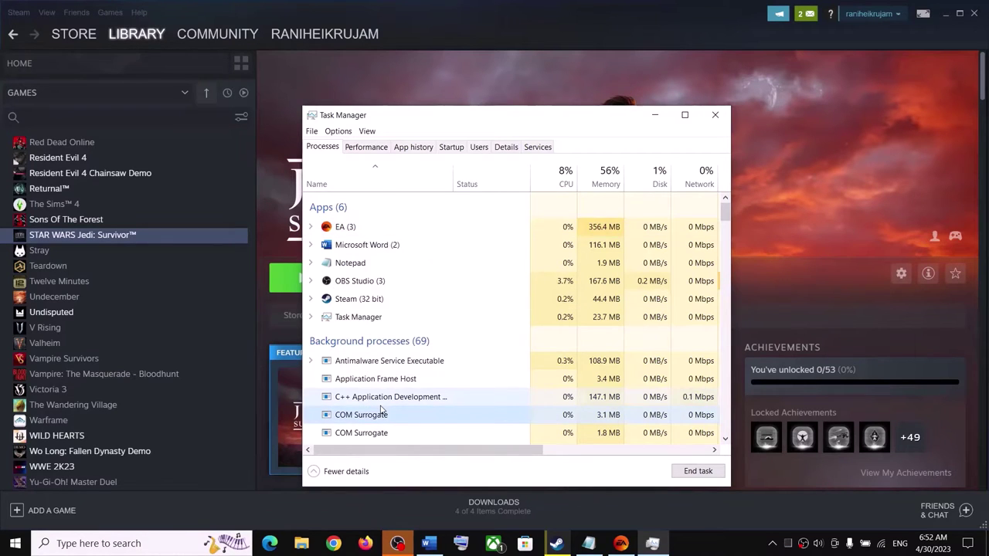
{"action": "scroll", "coordinate": [380, 410], "scroll_direction": "down", "scroll_amount": 2}
{"action": "scroll", "coordinate": [406, 395], "scroll_direction": "down", "scroll_amount": 3}
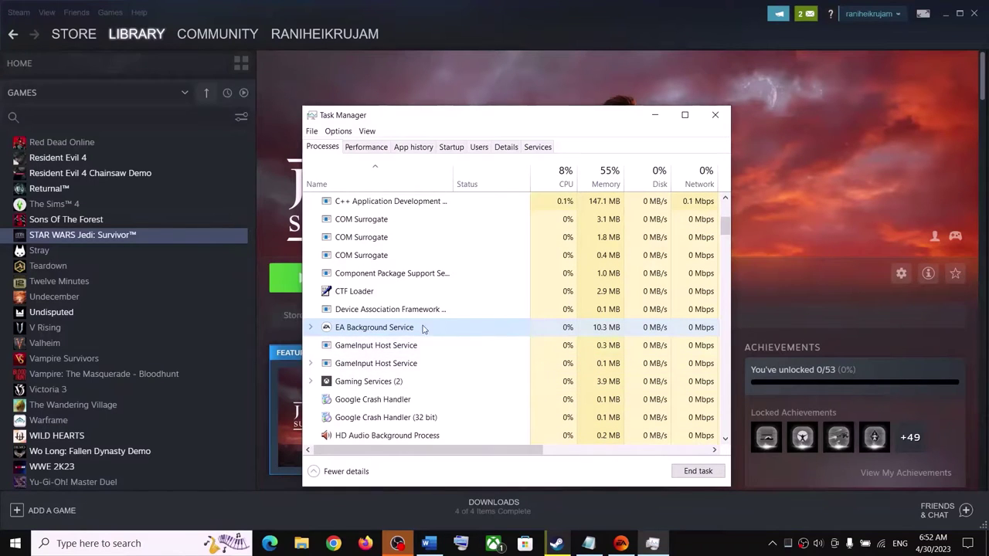
{"action": "right_click", "coordinate": [377, 332]}
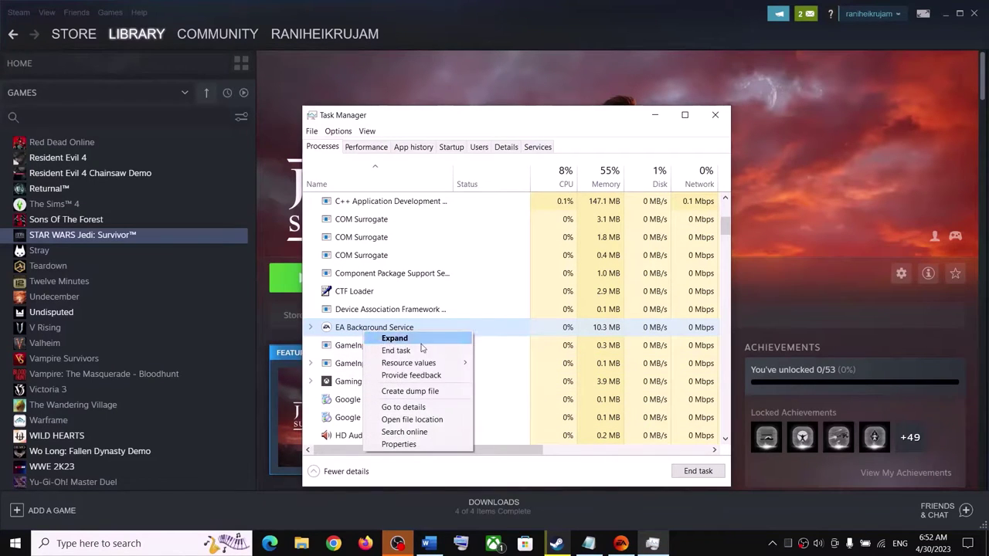
{"action": "left_click", "coordinate": [376, 290]}
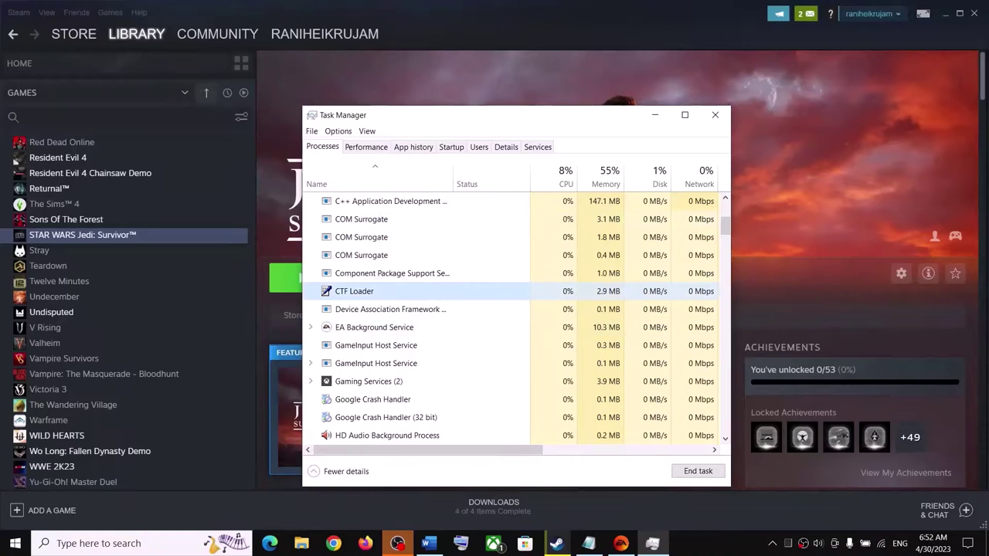
{"action": "left_click", "coordinate": [714, 114]}
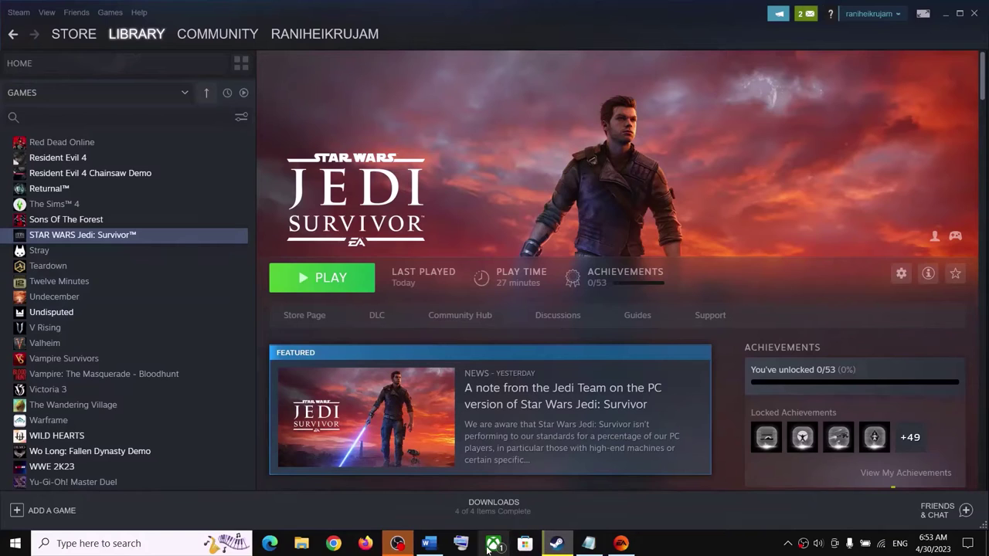
Review the guide's Step 3 close-and-repair instruction, then minimize Word to reveal the EA app.
{"action": "left_click", "coordinate": [621, 543]}
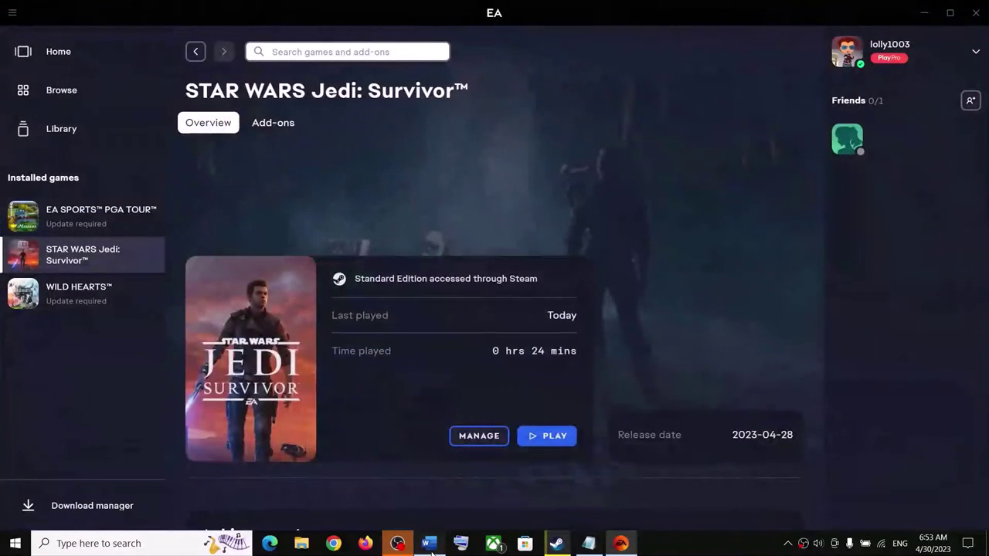
{"action": "left_click", "coordinate": [429, 543]}
{"action": "scroll", "coordinate": [391, 316], "scroll_direction": "down", "scroll_amount": 4}
{"action": "scroll", "coordinate": [350, 337], "scroll_direction": "up", "scroll_amount": 1}
{"action": "left_click_drag", "start_coordinate": [221, 324], "coordinate": [705, 324]}
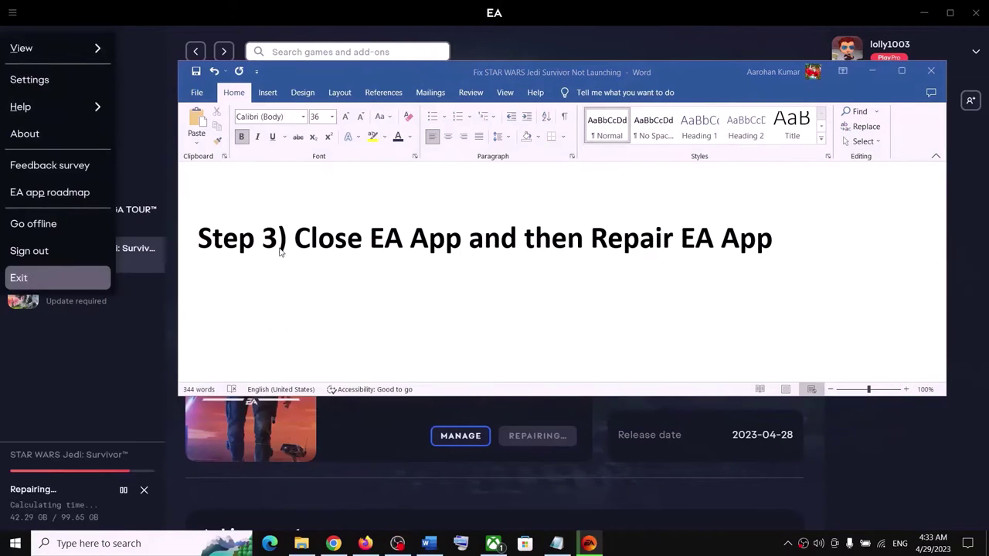
{"action": "left_click_drag", "start_coordinate": [323, 244], "coordinate": [780, 236]}
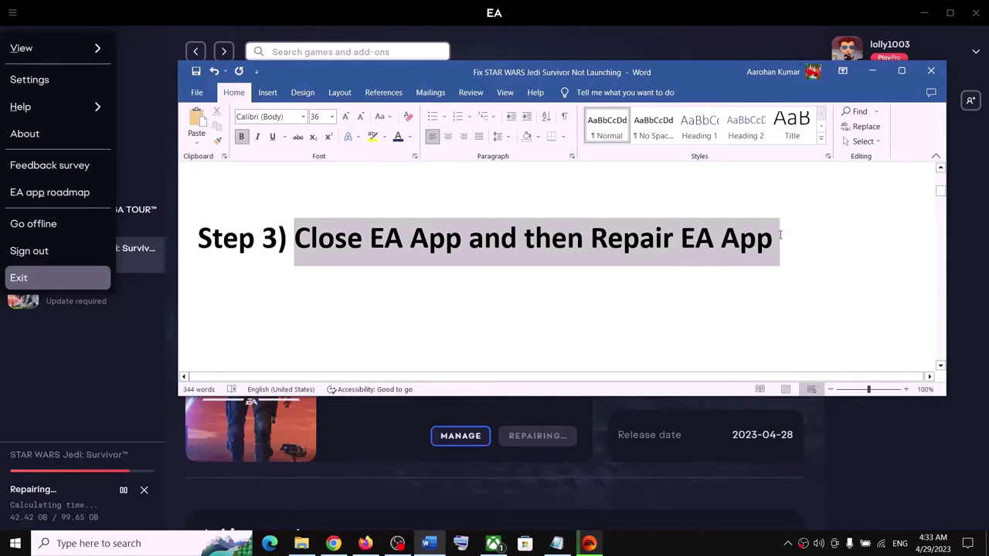
{"action": "left_click", "coordinate": [872, 72]}
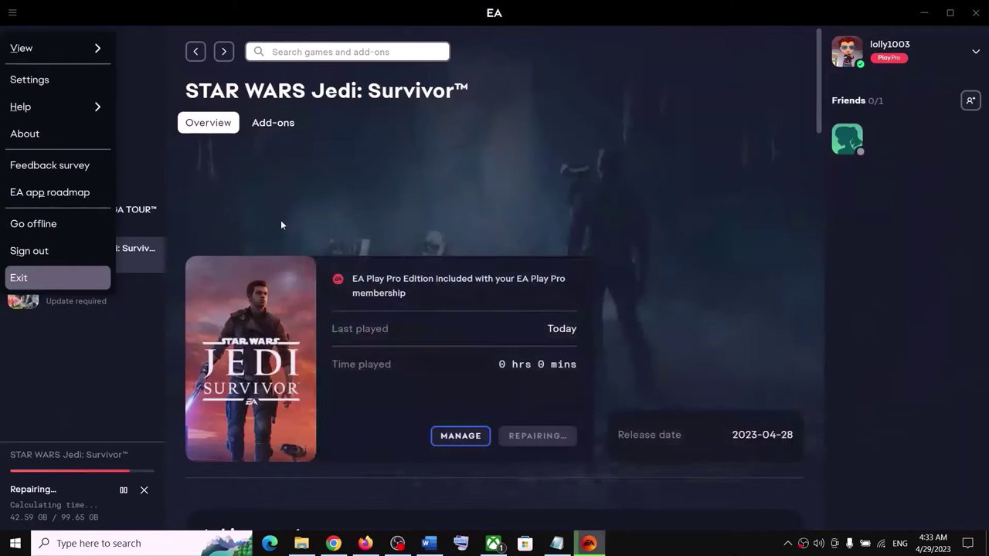
Exit the EA app completely from its main menu.
{"action": "left_click", "coordinate": [13, 13]}
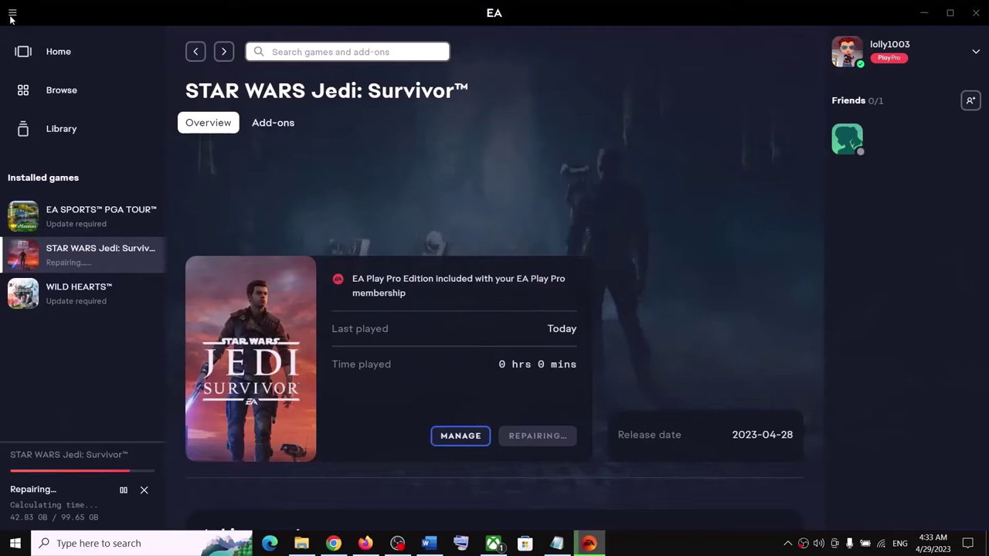
{"action": "left_click", "coordinate": [11, 13]}
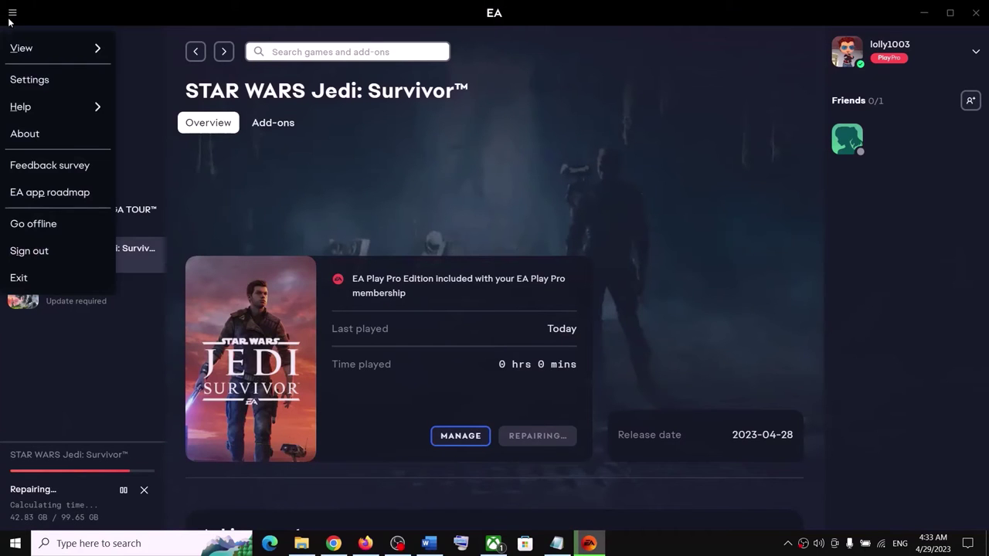
{"action": "left_click", "coordinate": [20, 278]}
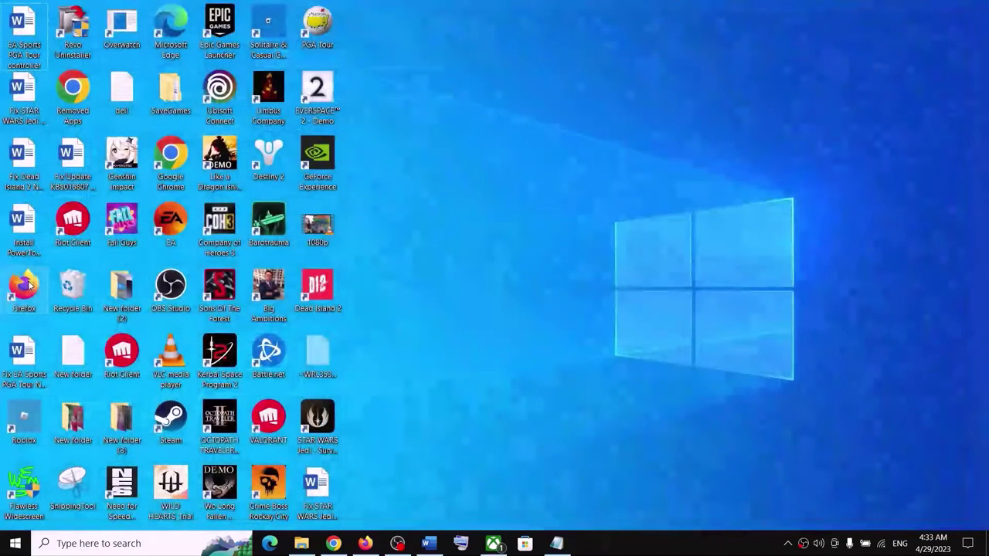
Search Windows for 'control' and open Control Panel.
{"action": "left_click", "coordinate": [116, 543]}
{"action": "type", "text": "control"}
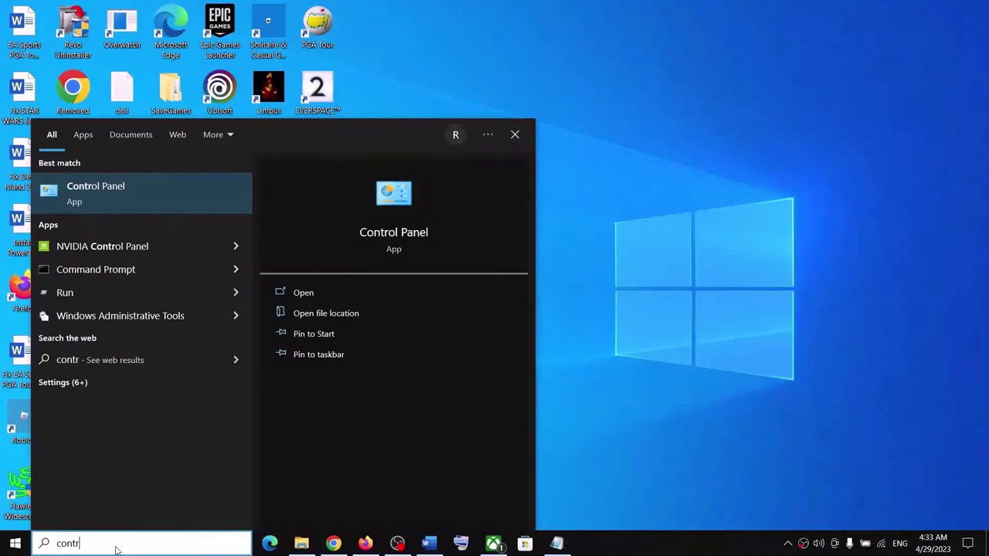
{"action": "left_click", "coordinate": [113, 190]}
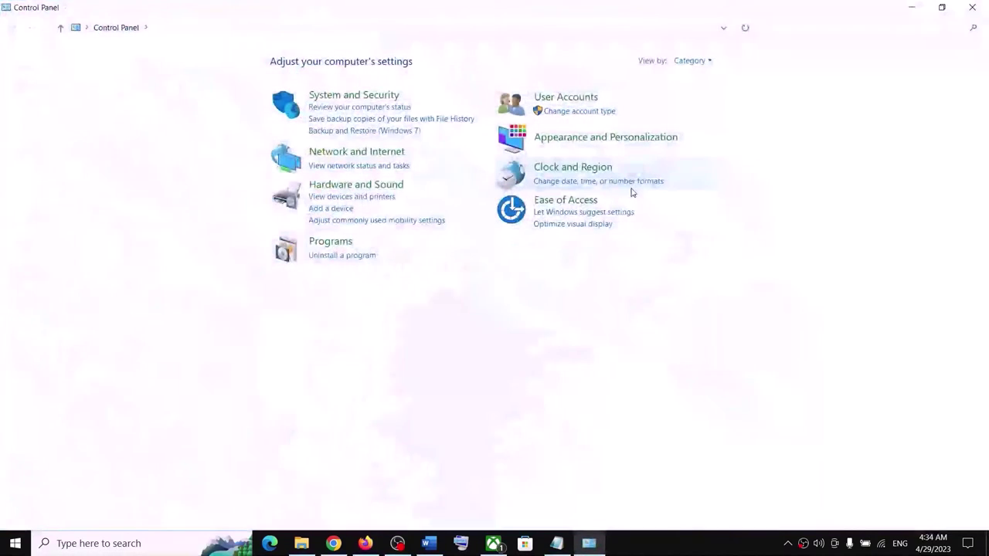
In Uninstall a program, bring up the uninstall option for the EA app entry.
{"action": "left_click", "coordinate": [349, 257]}
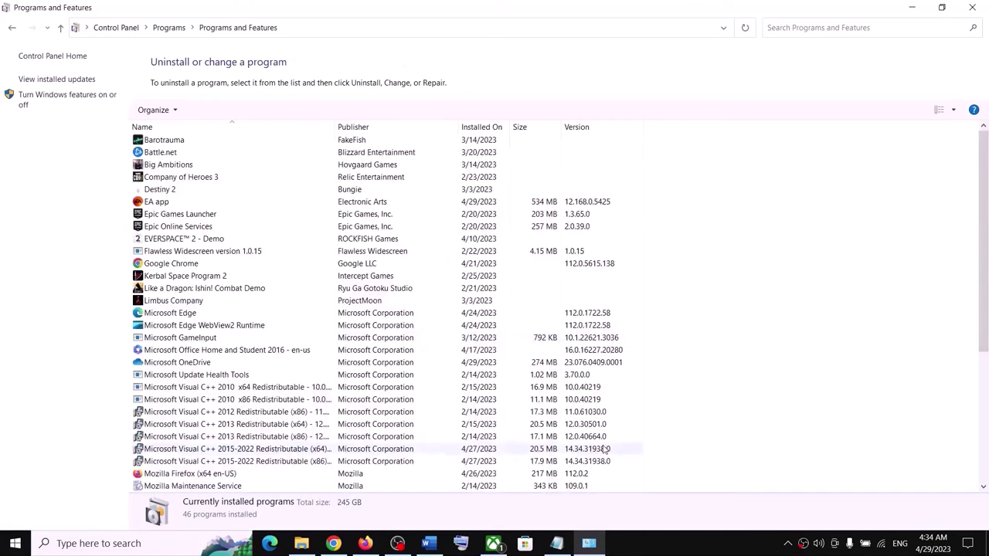
{"action": "left_click", "coordinate": [437, 204]}
{"action": "left_click", "coordinate": [726, 548]}
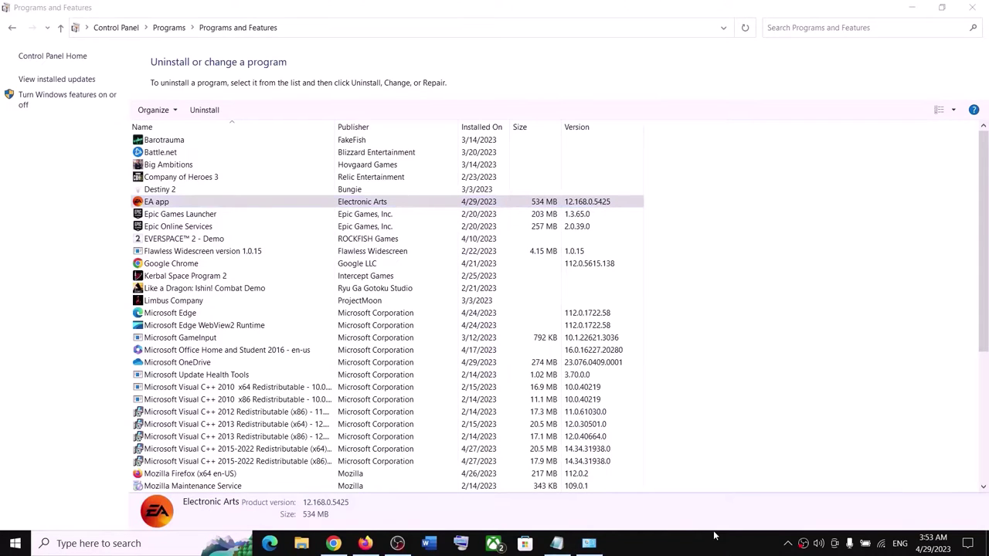
{"action": "left_click", "coordinate": [157, 200]}
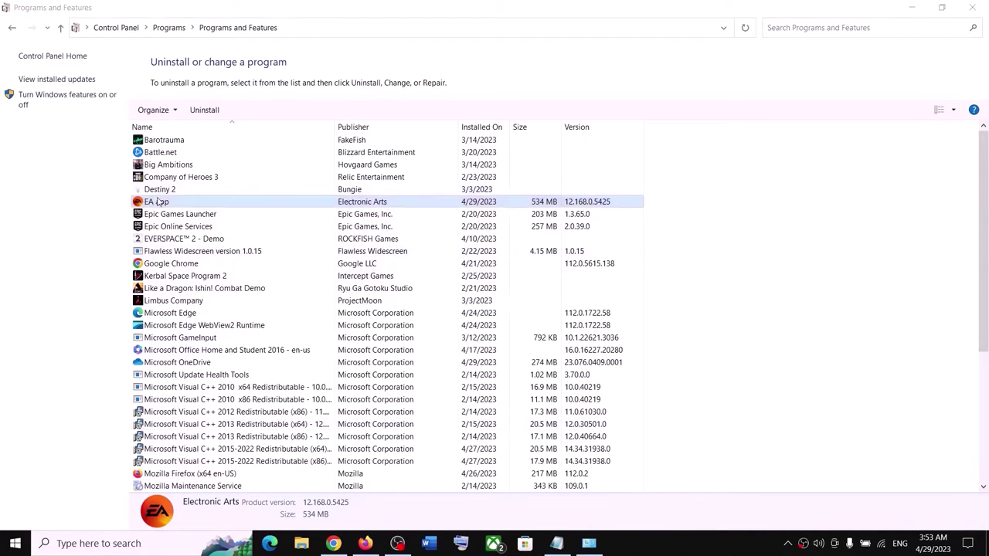
{"action": "right_click", "coordinate": [161, 205]}
Choose Repair in the EA app uninstaller, then check STAR WARS Jedi: Survivor's repair progress.
{"action": "left_click", "coordinate": [193, 212]}
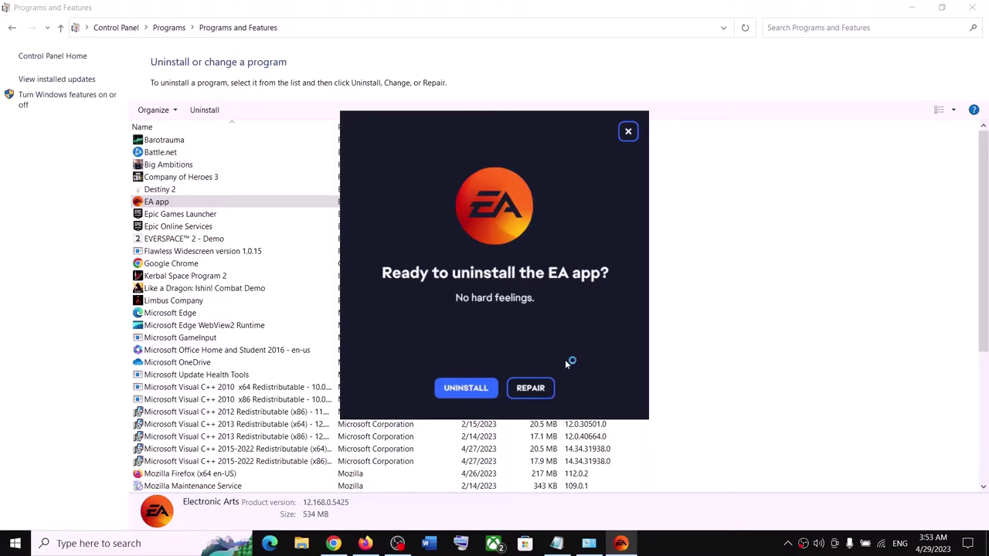
{"action": "left_click", "coordinate": [529, 390]}
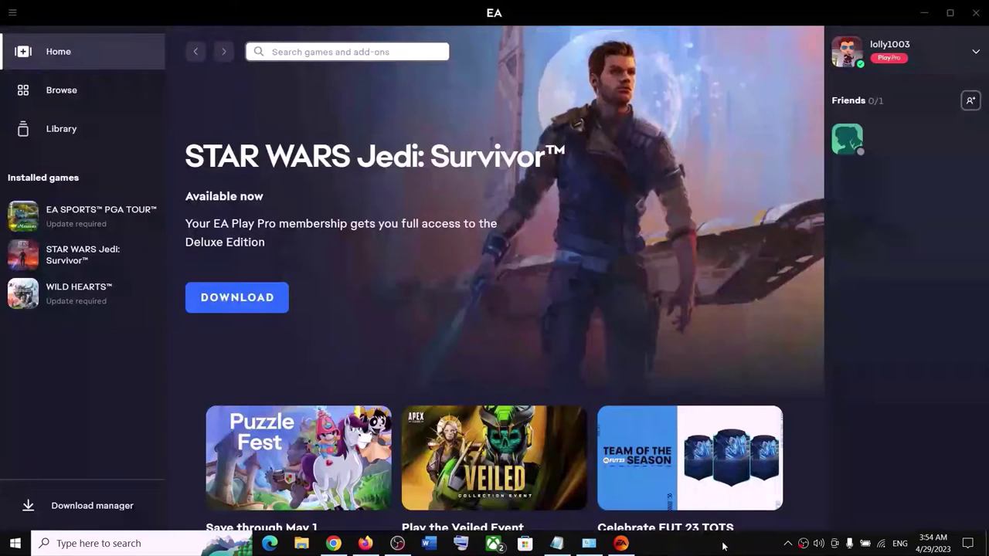
{"action": "left_click", "coordinate": [80, 261]}
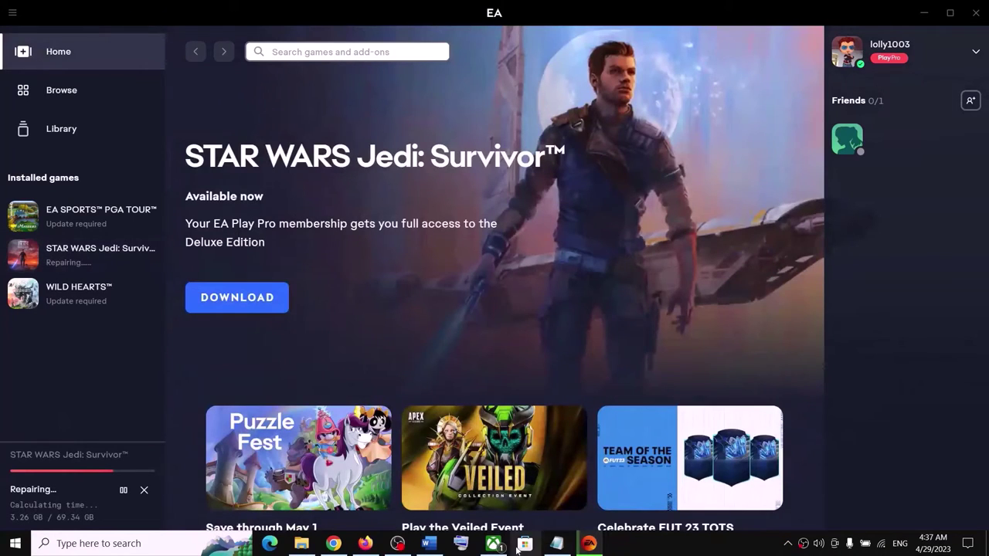
Bring the Word guide forward at Step 4, Use Origin to repair EA App.
{"action": "left_click", "coordinate": [429, 543]}
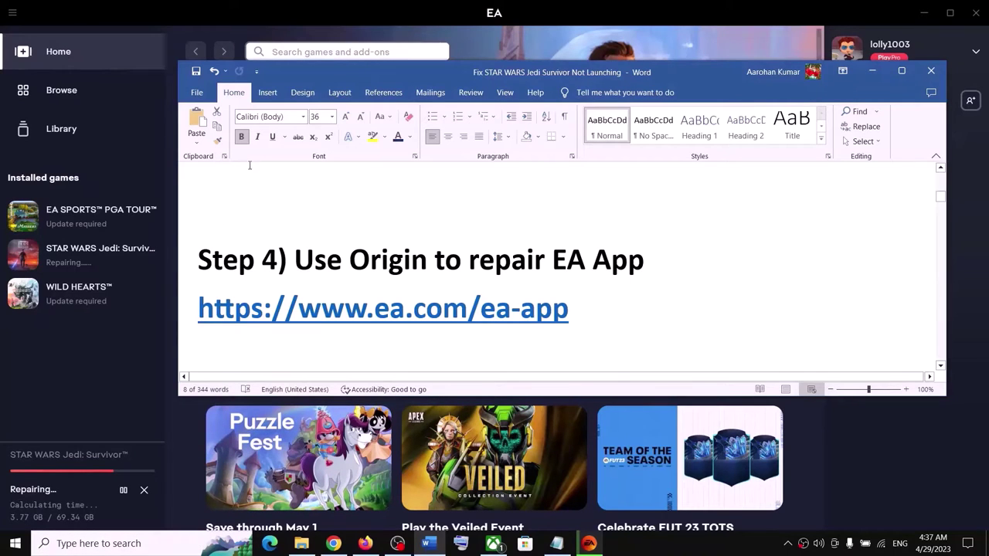
Search Windows for 'origi' to check for Origin, then close the results.
{"action": "left_click", "coordinate": [449, 25]}
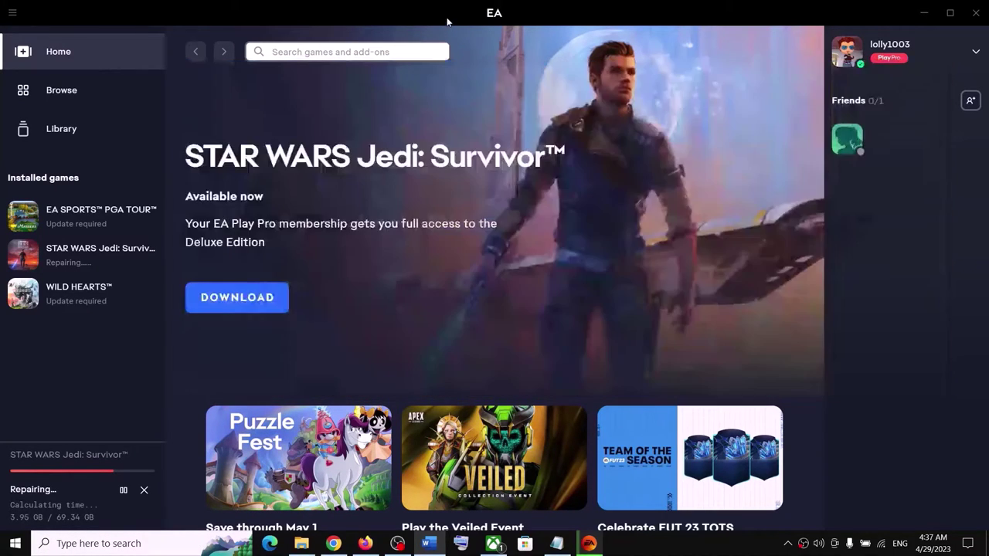
{"action": "left_click", "coordinate": [12, 14]}
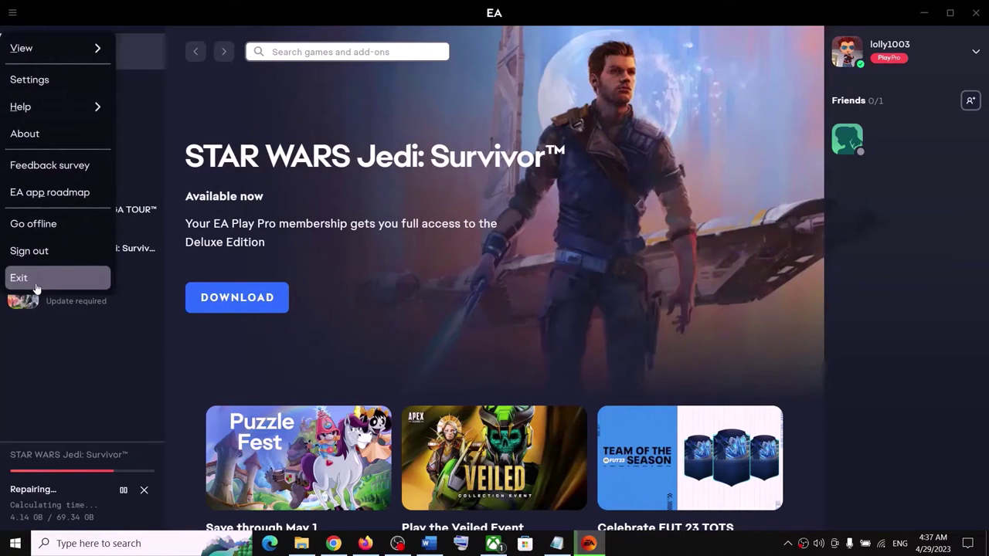
{"action": "left_click", "coordinate": [132, 543]}
{"action": "type", "text": "origin"}
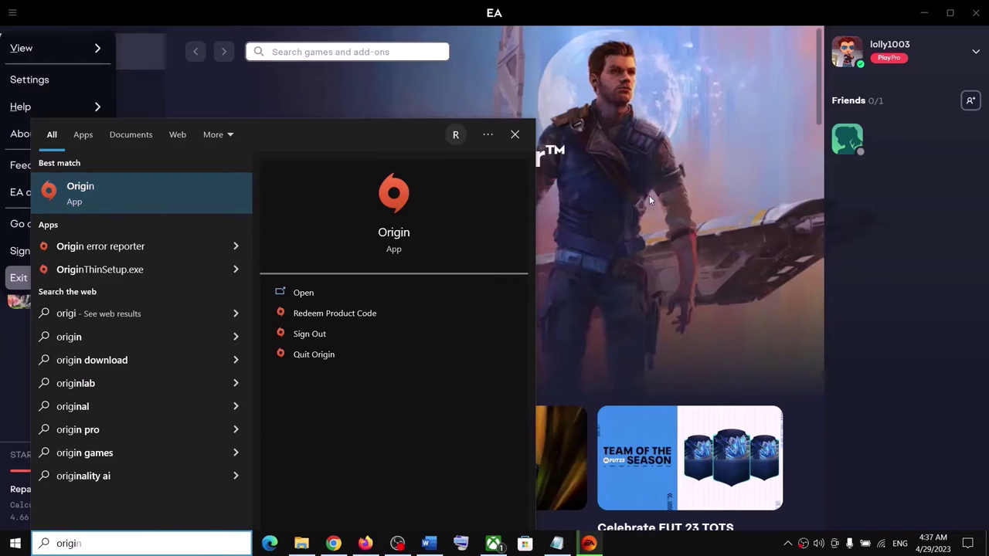
{"action": "left_click", "coordinate": [649, 196]}
{"action": "key", "text": "alt+Tab"}
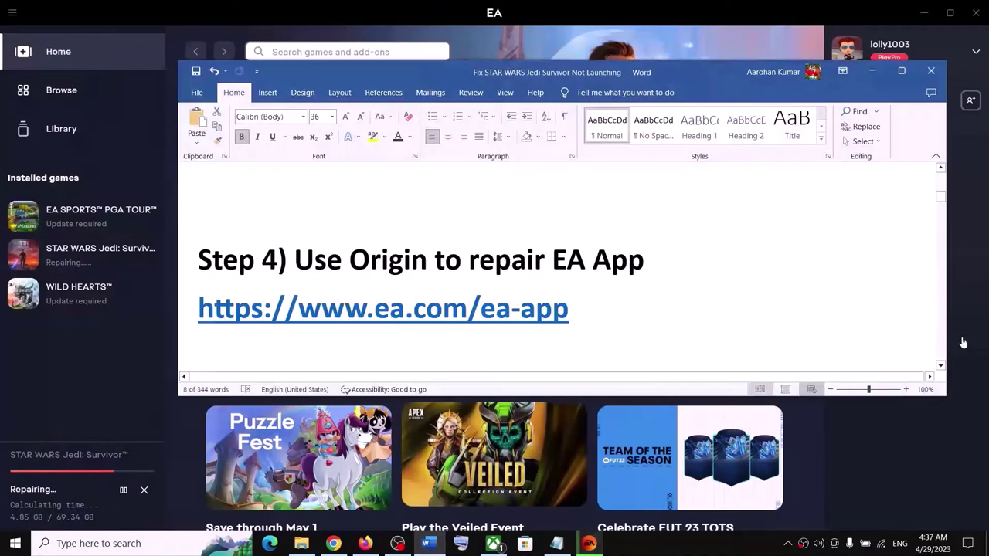
{"action": "left_click_drag", "start_coordinate": [370, 309], "coordinate": [215, 300]}
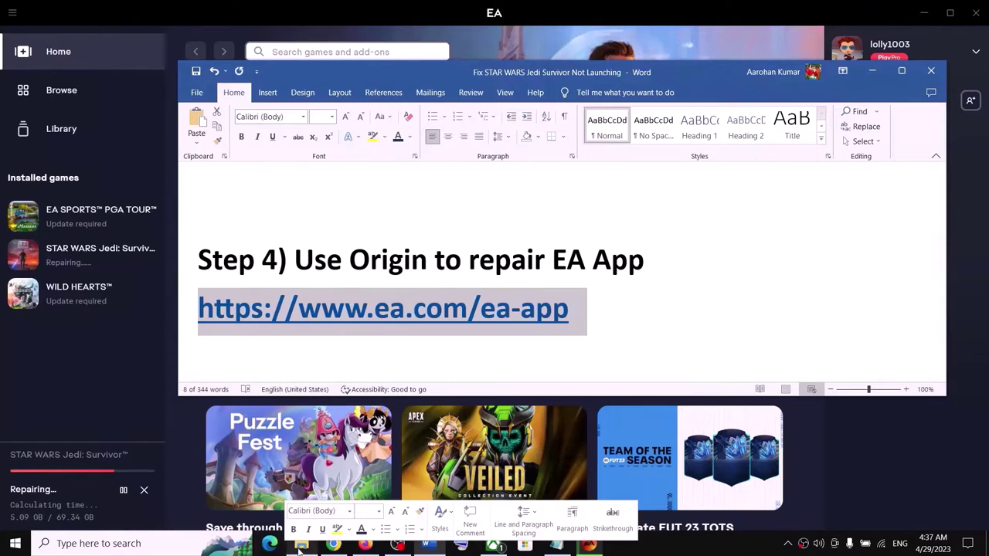
{"action": "left_click", "coordinate": [342, 553]}
Copy the Download Origin for Mac link address from the ea.com/ea-app download section.
{"action": "left_click", "coordinate": [85, 10]}
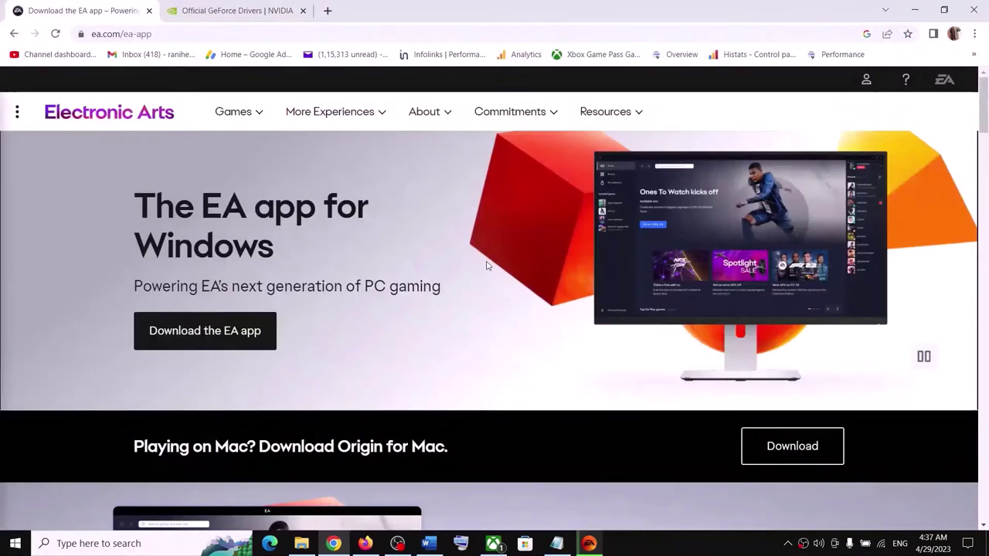
{"action": "scroll", "coordinate": [503, 320], "scroll_direction": "down", "scroll_amount": 3}
{"action": "scroll", "coordinate": [503, 320], "scroll_direction": "down", "scroll_amount": 15}
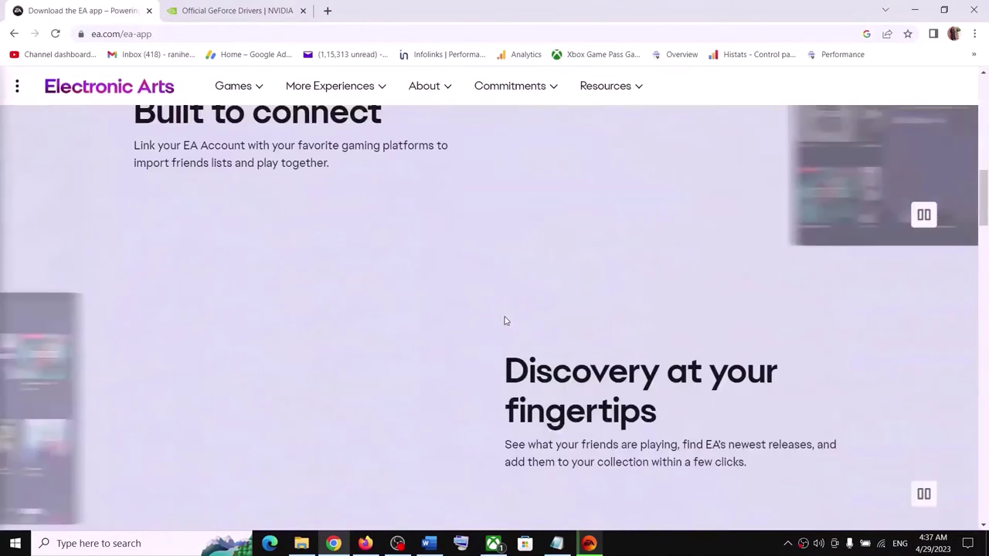
{"action": "scroll", "coordinate": [506, 320], "scroll_direction": "down", "scroll_amount": 1}
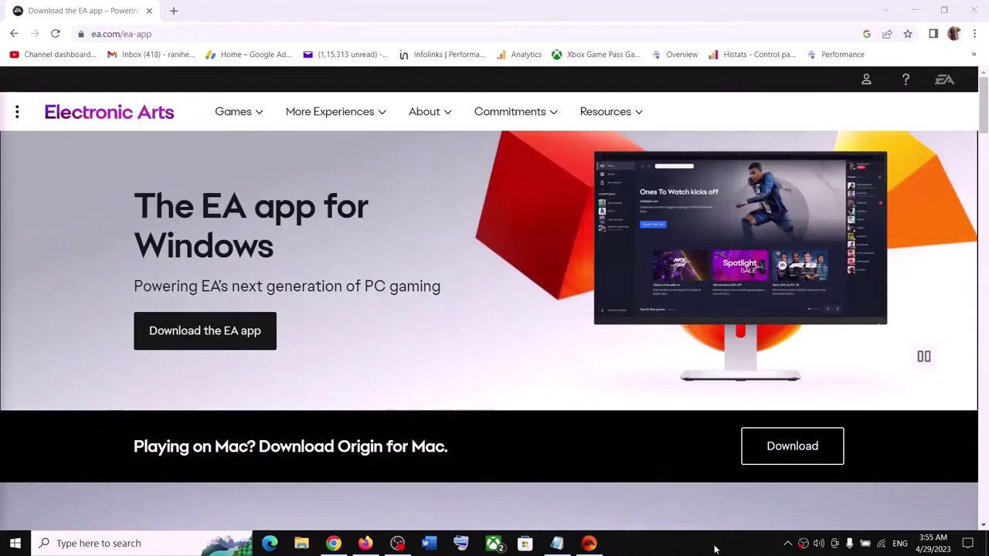
{"action": "scroll", "coordinate": [513, 322], "scroll_direction": "down", "scroll_amount": 8}
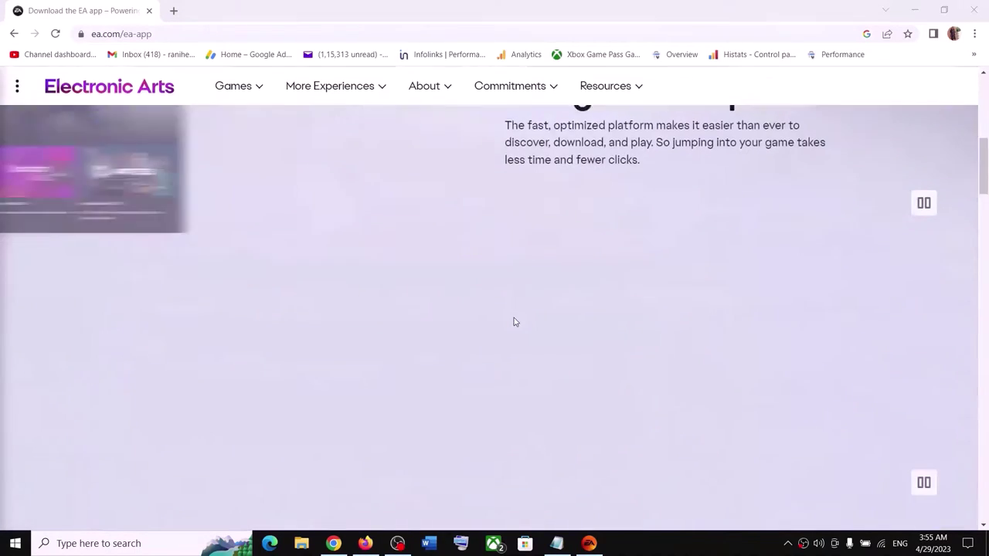
{"action": "scroll", "coordinate": [513, 322], "scroll_direction": "down", "scroll_amount": 11}
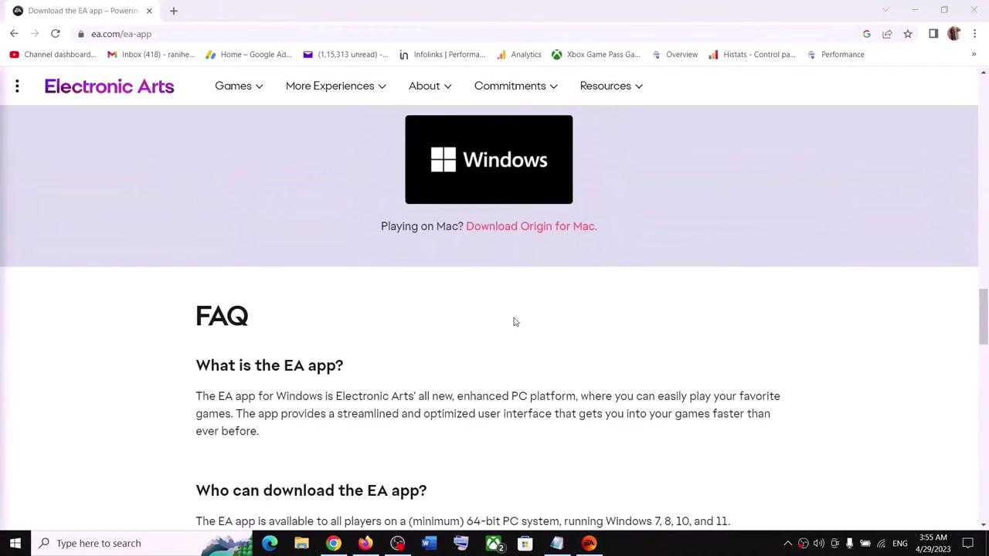
{"action": "scroll", "coordinate": [514, 322], "scroll_direction": "up", "scroll_amount": 2}
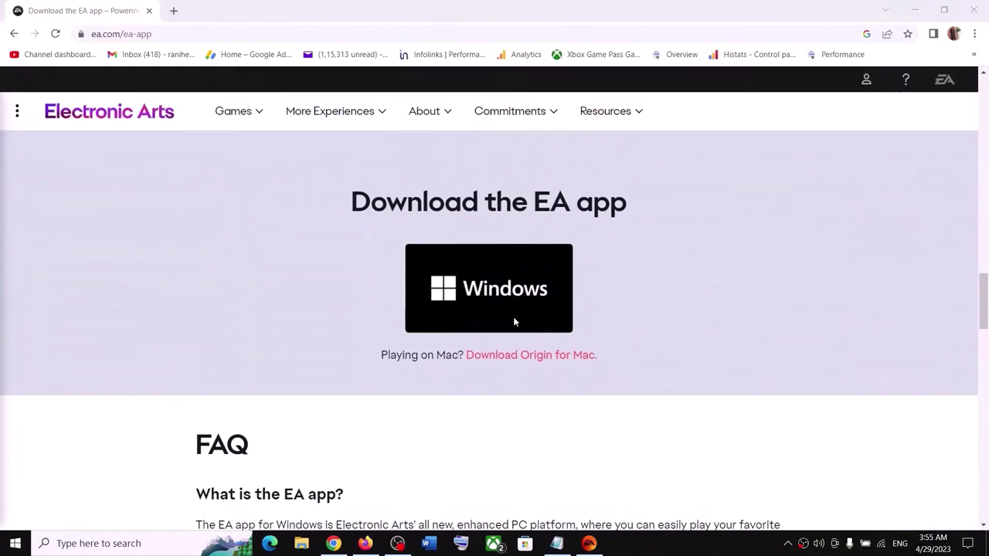
{"action": "right_click", "coordinate": [508, 362]}
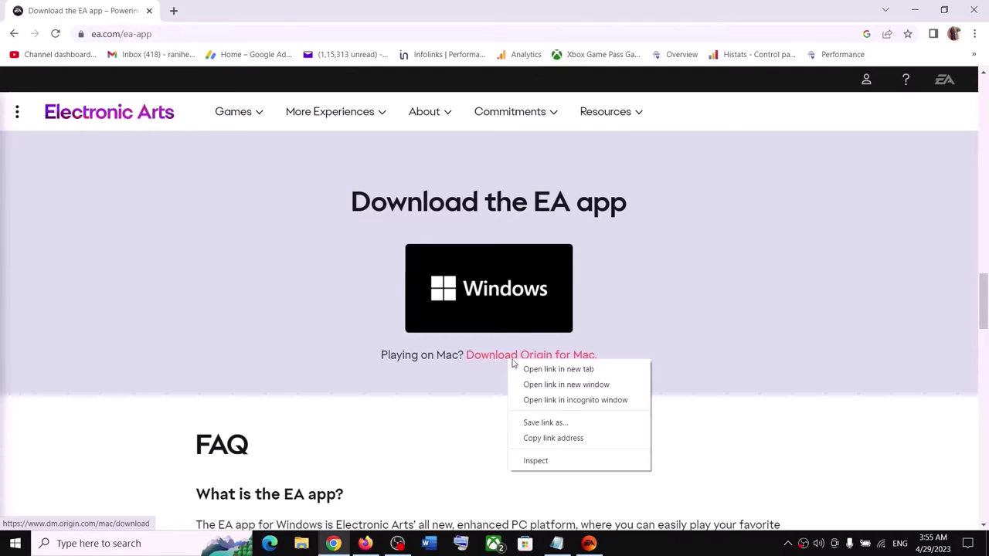
{"action": "left_click", "coordinate": [537, 442]}
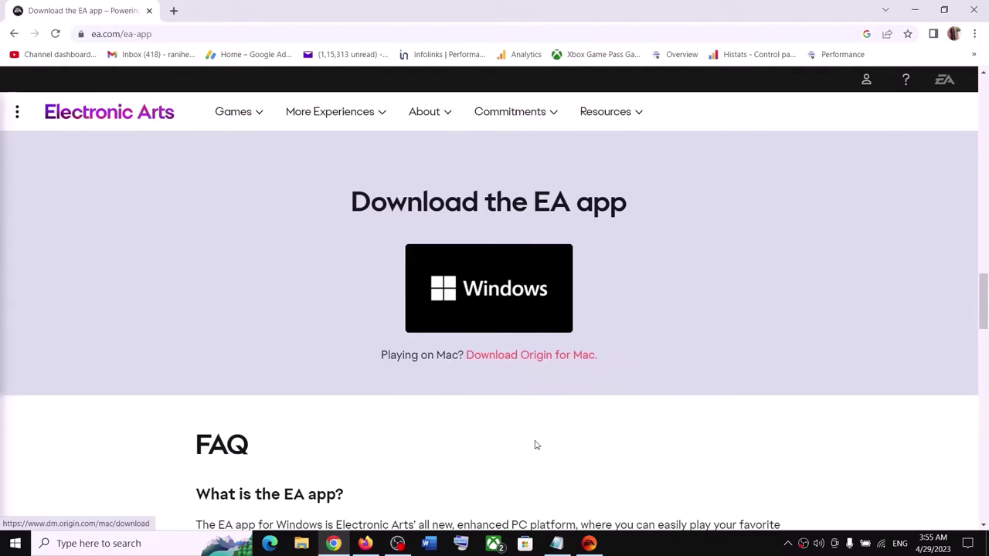
Download OriginThinSetup.exe from dm.origin.com/pc/download (mac changed to pc) and open the installer.
{"action": "left_click", "coordinate": [174, 10]}
{"action": "key", "text": "ctrl+v"}
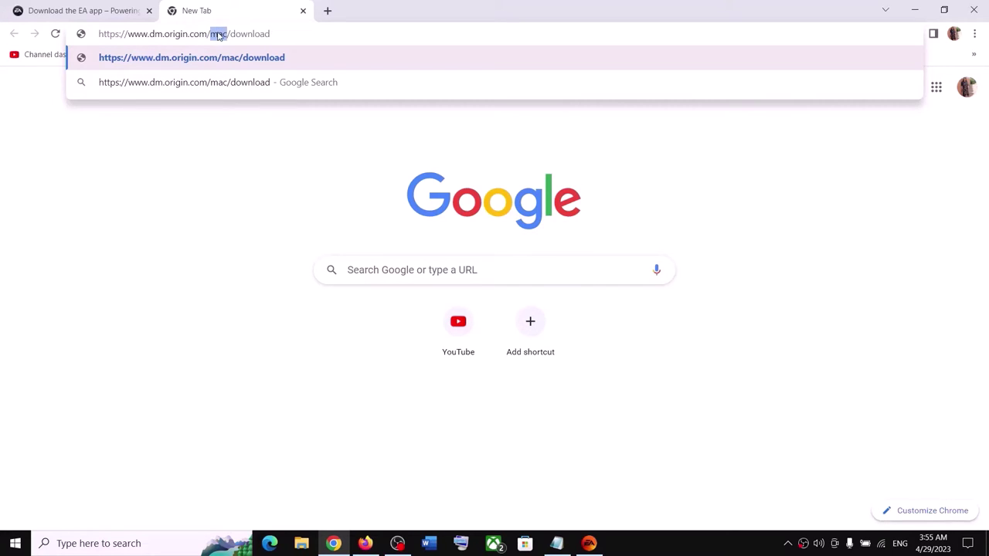
{"action": "type", "text": "pc"}
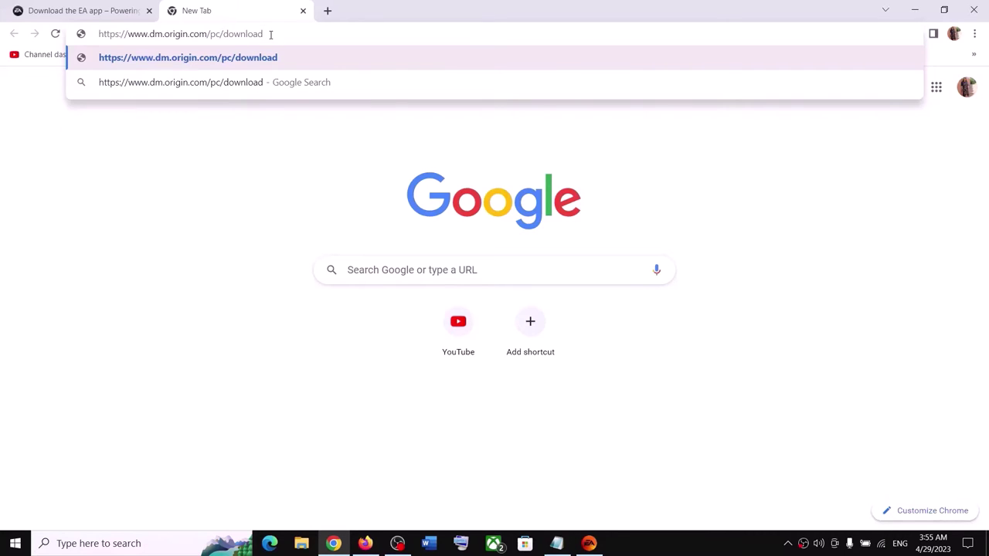
{"action": "key", "text": "Return"}
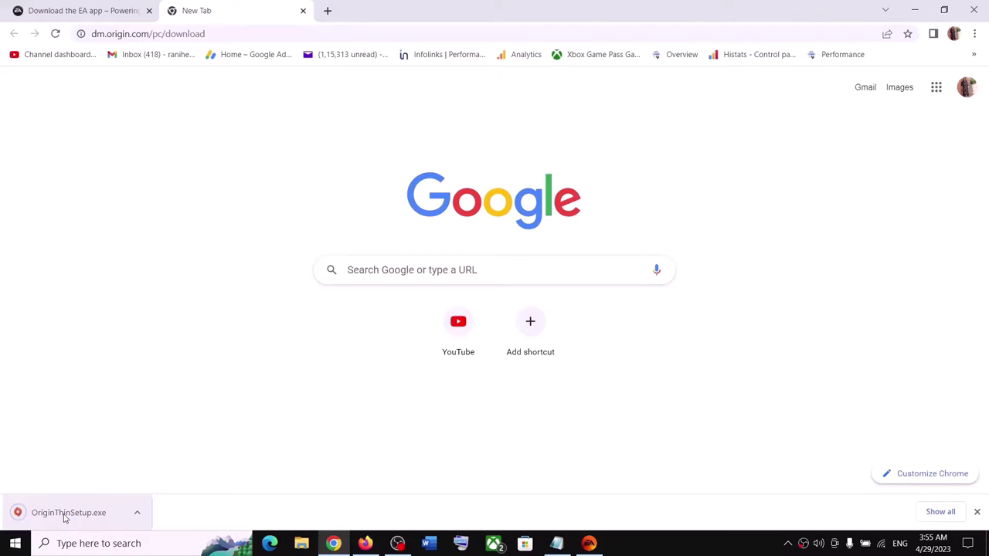
{"action": "left_click", "coordinate": [65, 516]}
{"action": "left_click", "coordinate": [384, 435]}
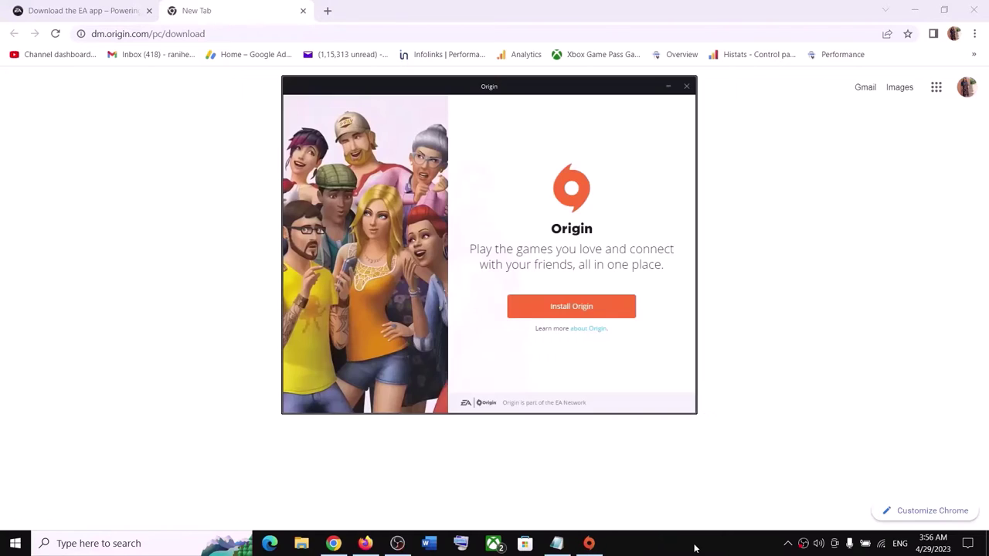
Install Origin accepting the EULA, then update to the EA app and choose Repair.
{"action": "left_click", "coordinate": [565, 308]}
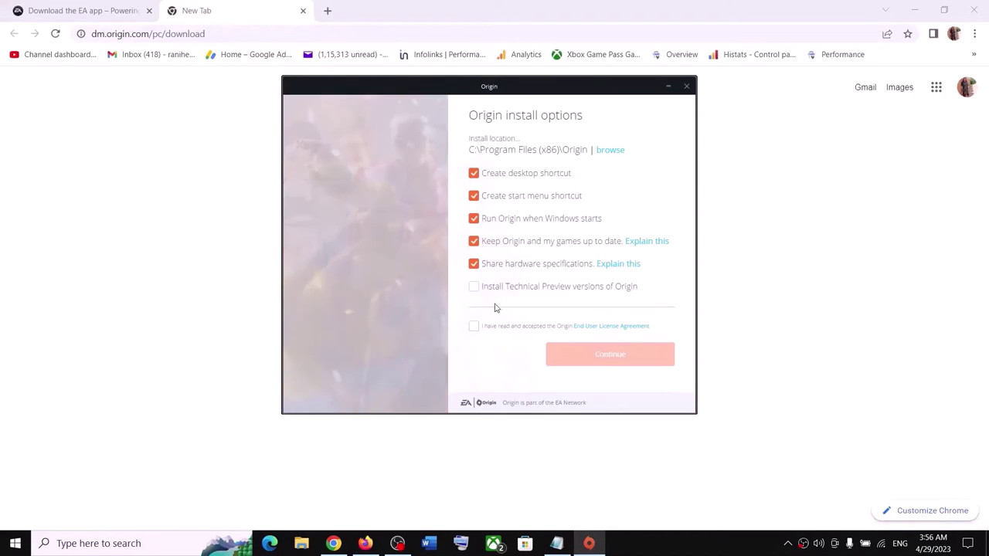
{"action": "left_click", "coordinate": [473, 327]}
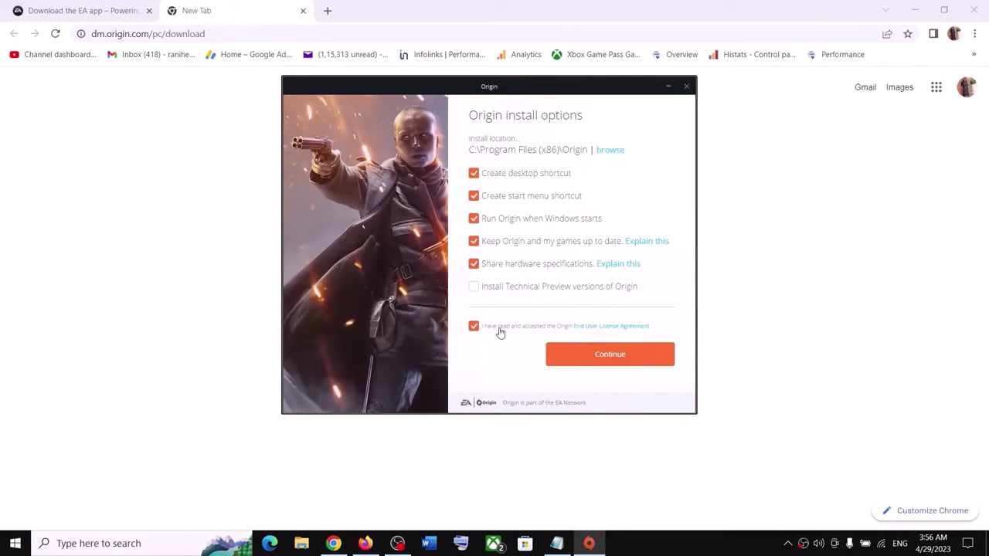
{"action": "left_click", "coordinate": [601, 358]}
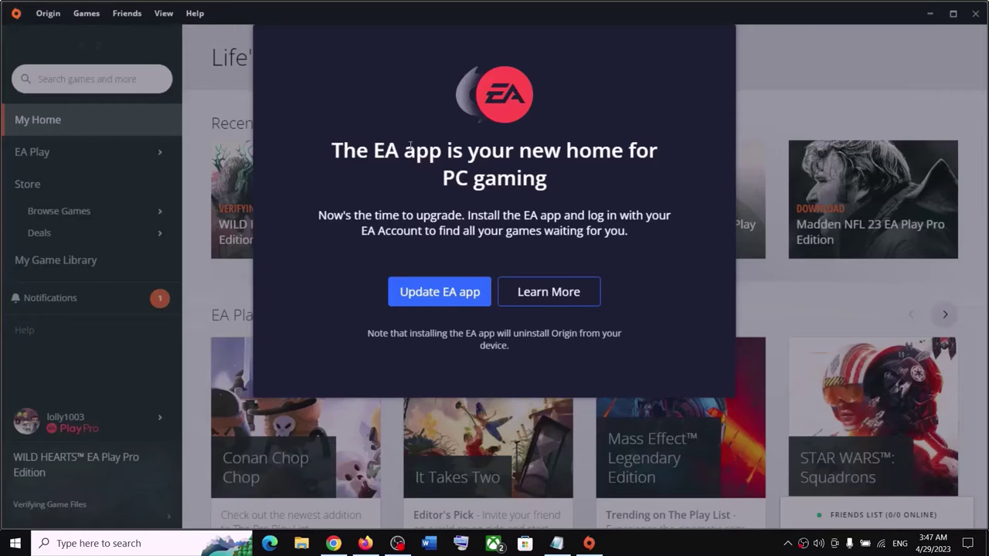
{"action": "left_click", "coordinate": [444, 298]}
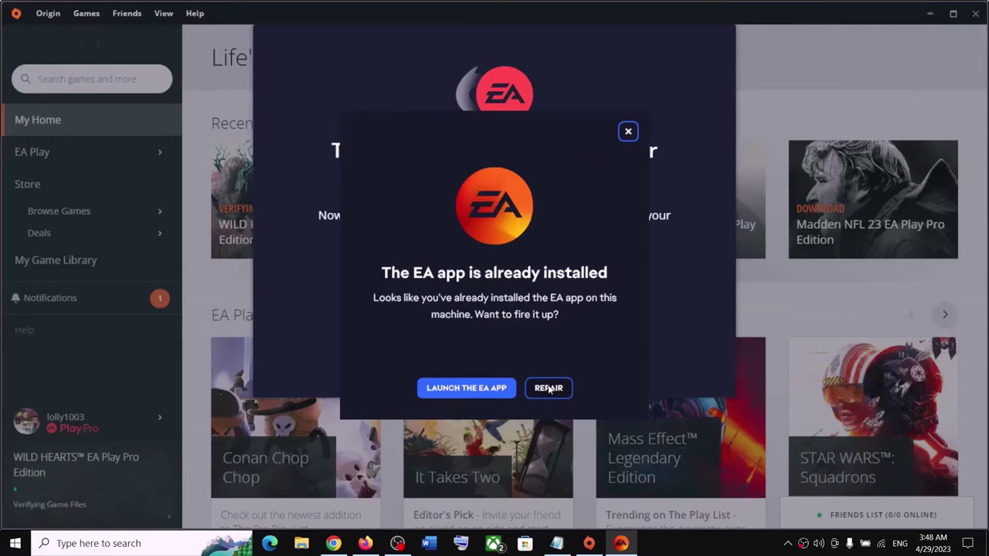
{"action": "left_click", "coordinate": [549, 389]}
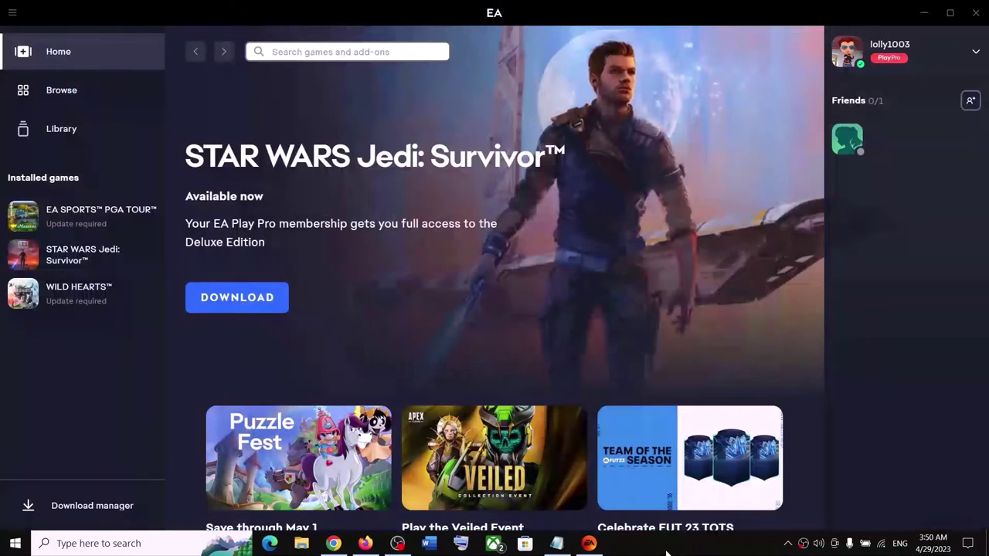
Open the STAR WARS Jedi: Survivor page from Installed games and press PLAY.
{"action": "mouse_move", "coordinate": [123, 258]}
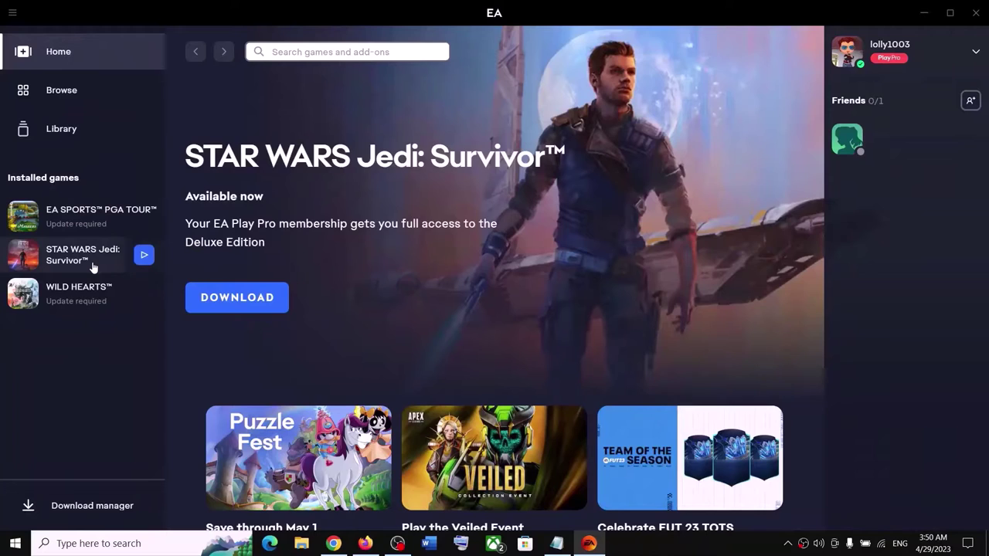
{"action": "left_click", "coordinate": [92, 263]}
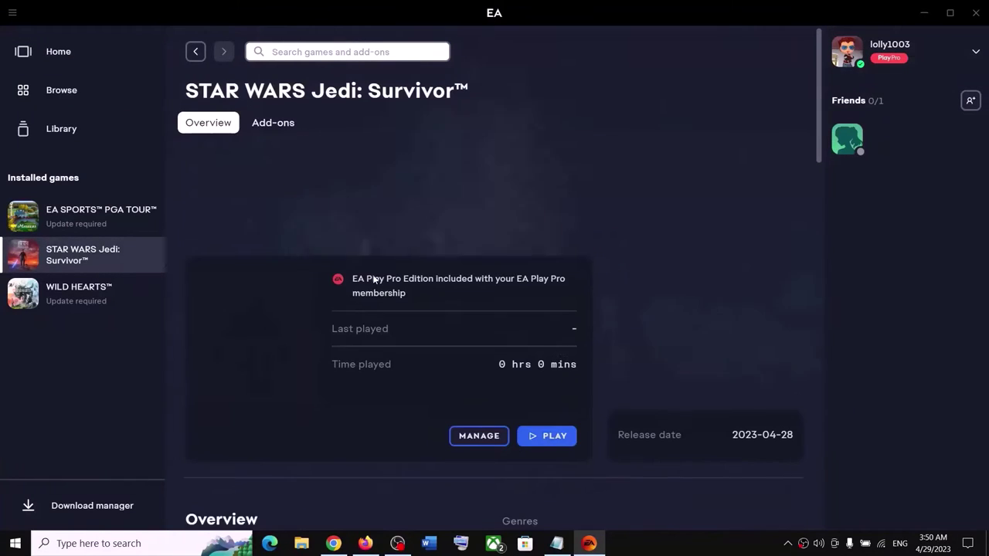
{"action": "left_click", "coordinate": [563, 437]}
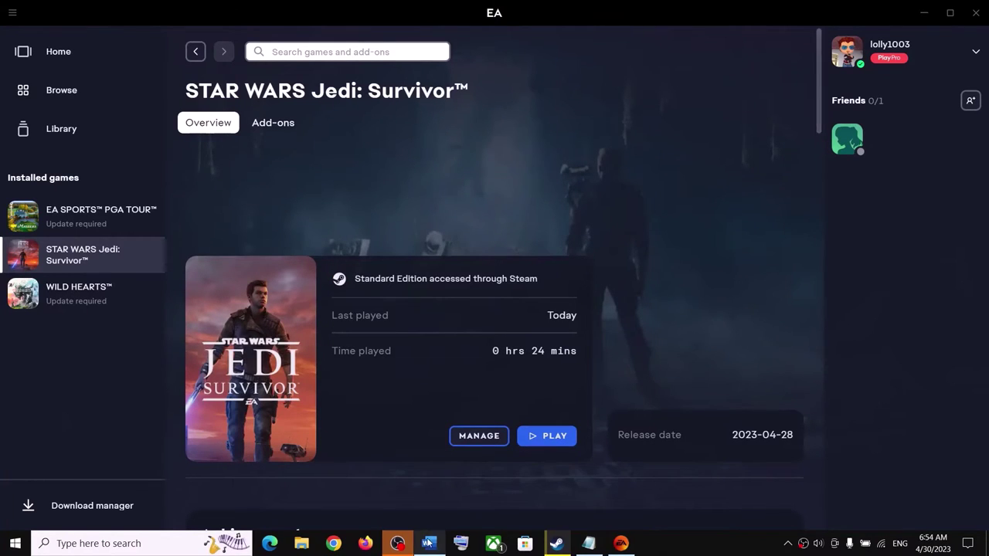
In the troubleshooting guide, highlight the EA App Recovery words in Step 5, then hide the guide.
{"action": "left_click", "coordinate": [428, 543]}
{"action": "scroll", "coordinate": [276, 307], "scroll_direction": "down", "scroll_amount": 3}
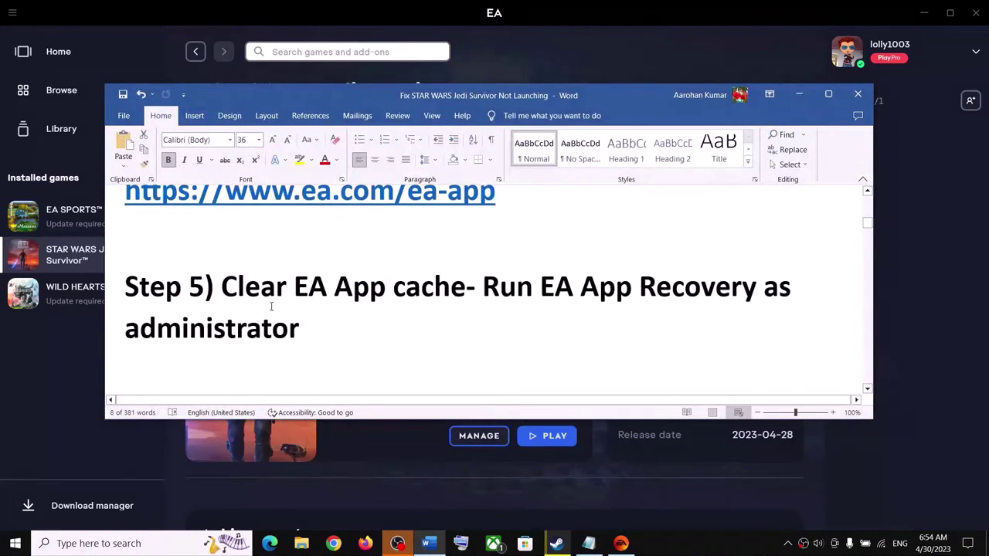
{"action": "left_click_drag", "start_coordinate": [223, 292], "coordinate": [505, 290]}
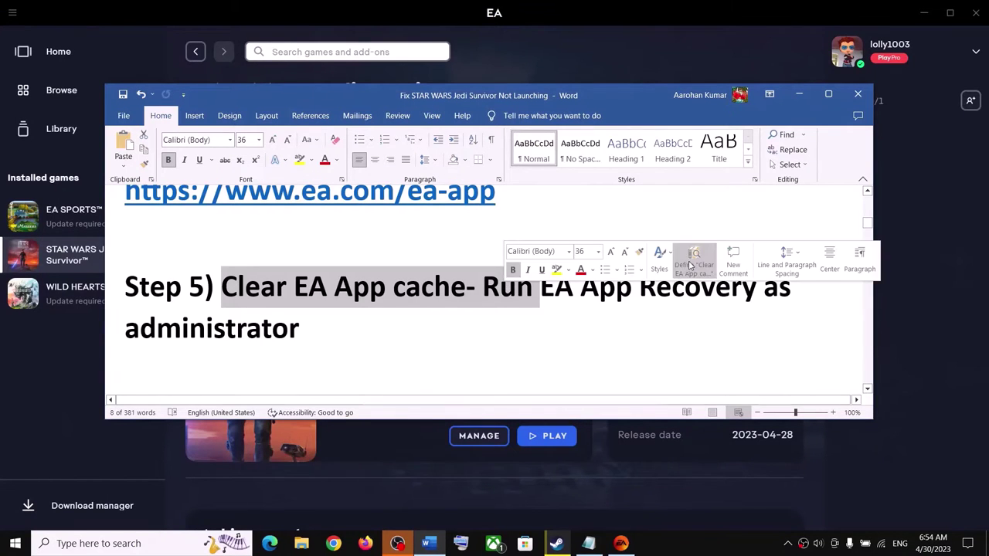
{"action": "left_click", "coordinate": [593, 313]}
{"action": "left_click_drag", "start_coordinate": [671, 292], "coordinate": [318, 332]}
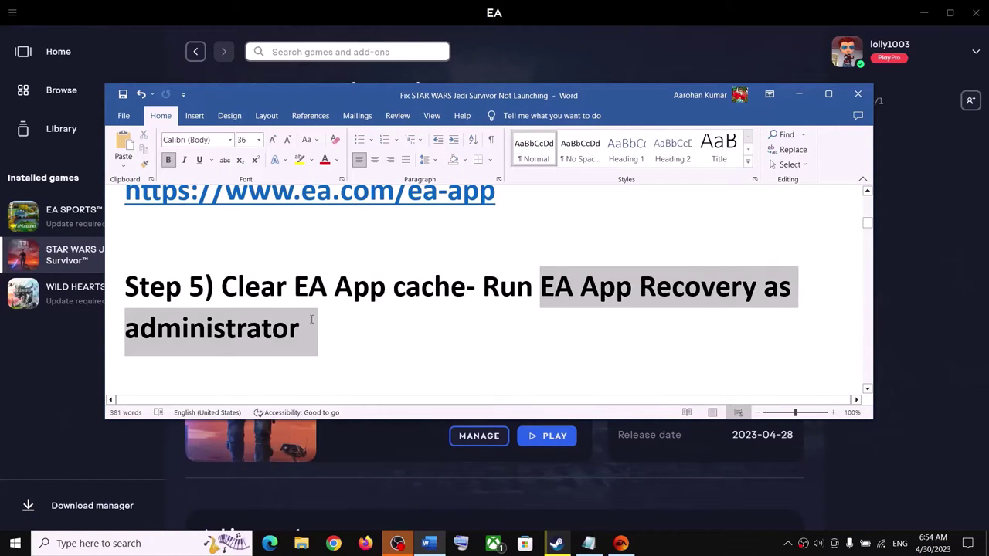
{"action": "left_click", "coordinate": [428, 543]}
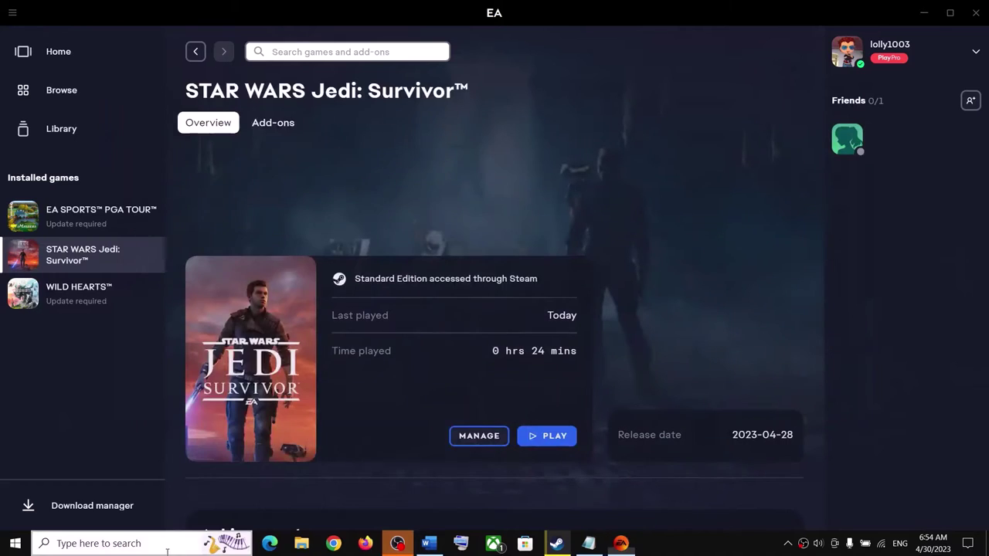
Search 'ea', open its file location, and run App Recovery as administrator, dismissing its prompt.
{"action": "left_click", "coordinate": [178, 543]}
{"action": "type", "text": "ea"}
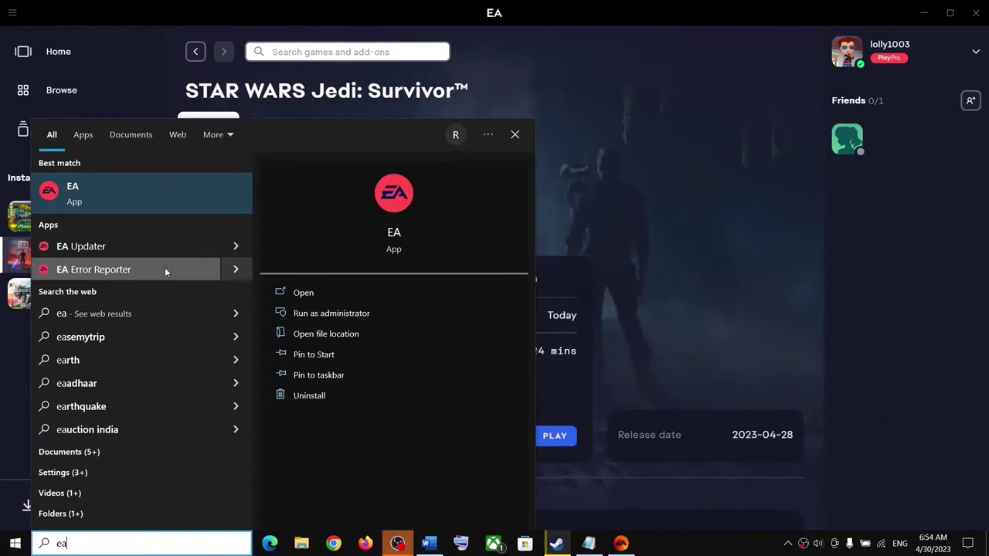
{"action": "right_click", "coordinate": [99, 199]}
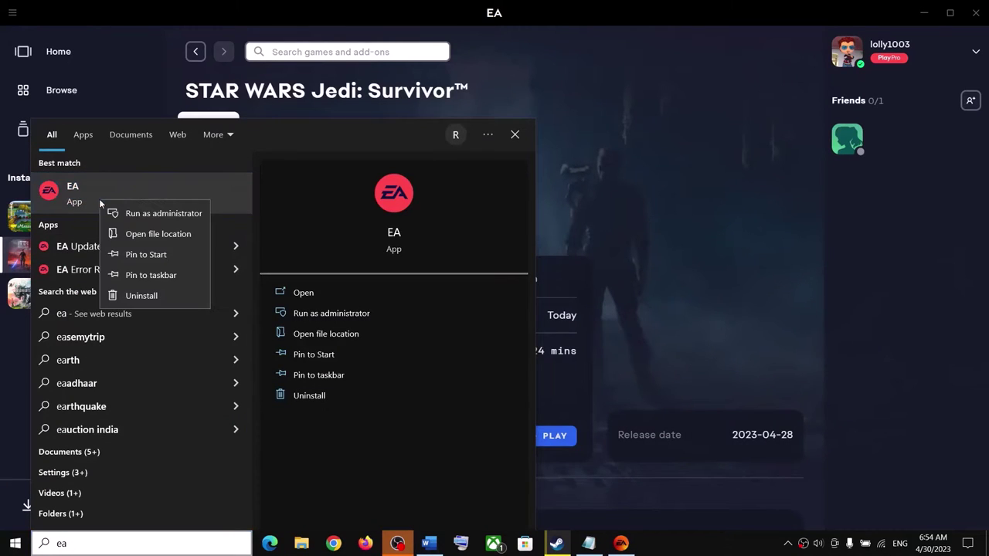
{"action": "left_click", "coordinate": [165, 238]}
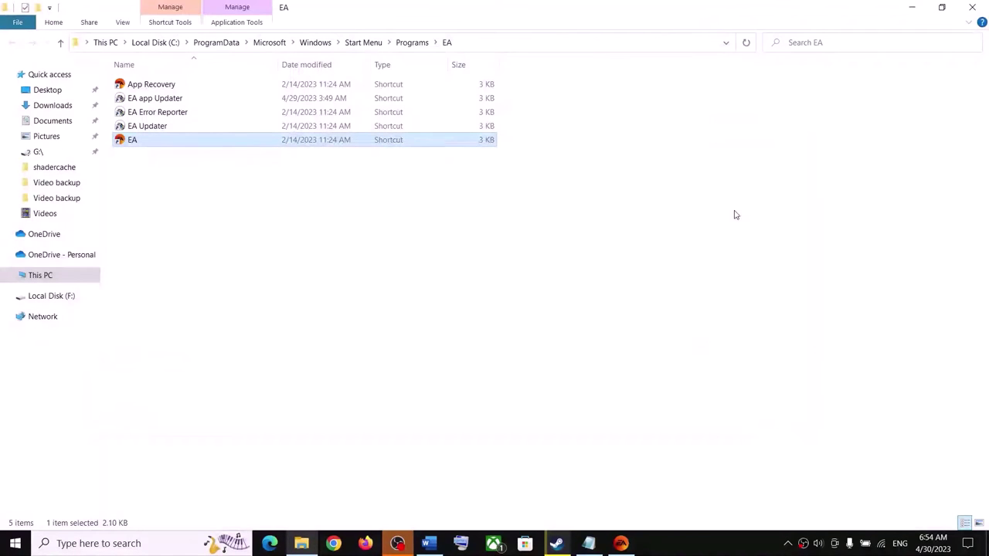
{"action": "left_click", "coordinate": [138, 87]}
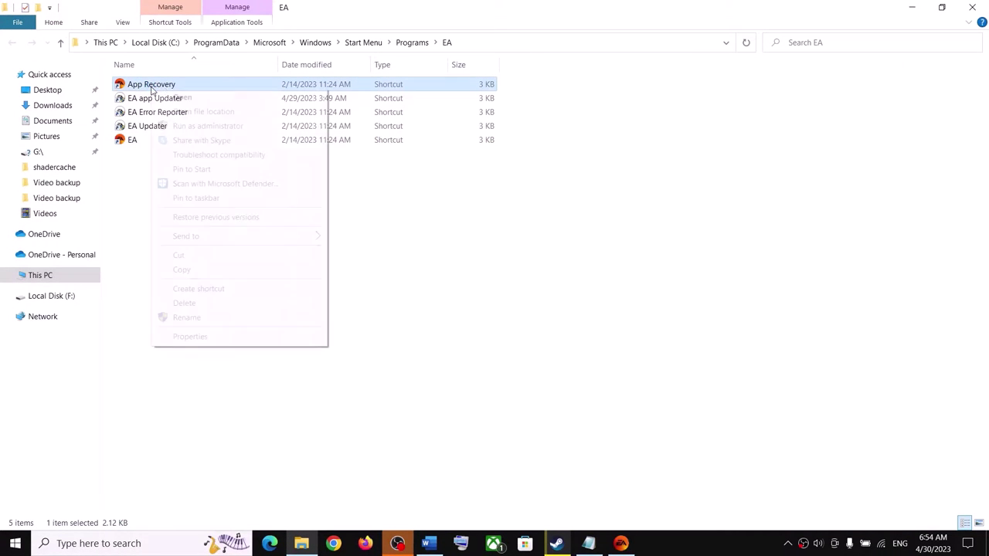
{"action": "right_click", "coordinate": [151, 87]}
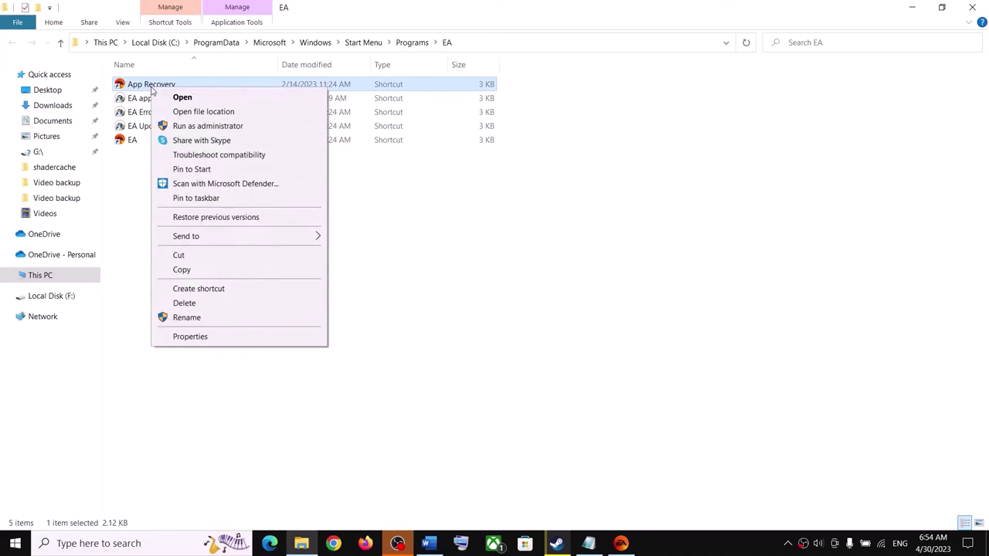
{"action": "left_click", "coordinate": [202, 127]}
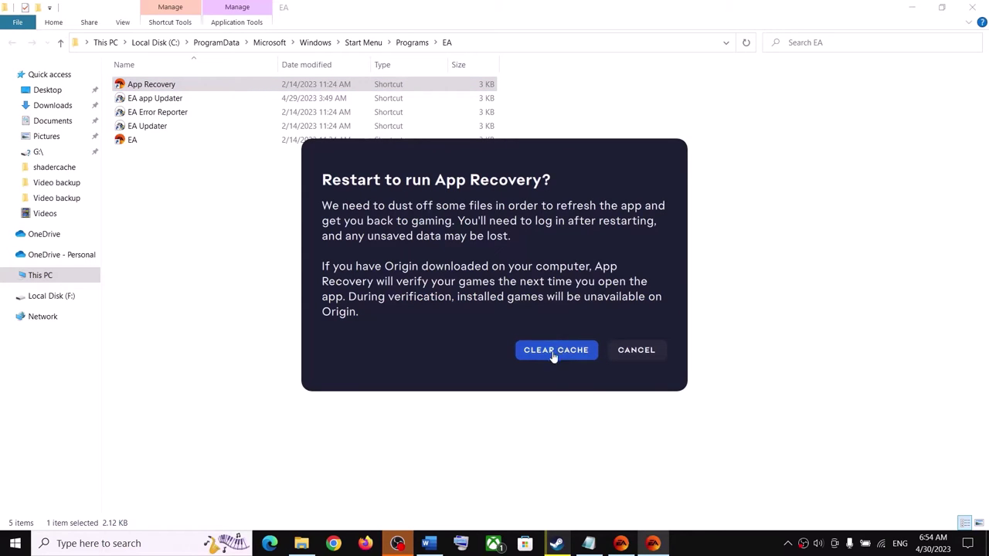
{"action": "left_click", "coordinate": [652, 351]}
Return to the guide and highlight the Step 6 text.
{"action": "left_click", "coordinate": [428, 543]}
{"action": "scroll", "coordinate": [281, 354], "scroll_direction": "down", "scroll_amount": 2}
{"action": "scroll", "coordinate": [283, 349], "scroll_direction": "down", "scroll_amount": 1}
{"action": "scroll", "coordinate": [282, 349], "scroll_direction": "up", "scroll_amount": 1}
{"action": "left_click_drag", "start_coordinate": [222, 332], "coordinate": [576, 330]}
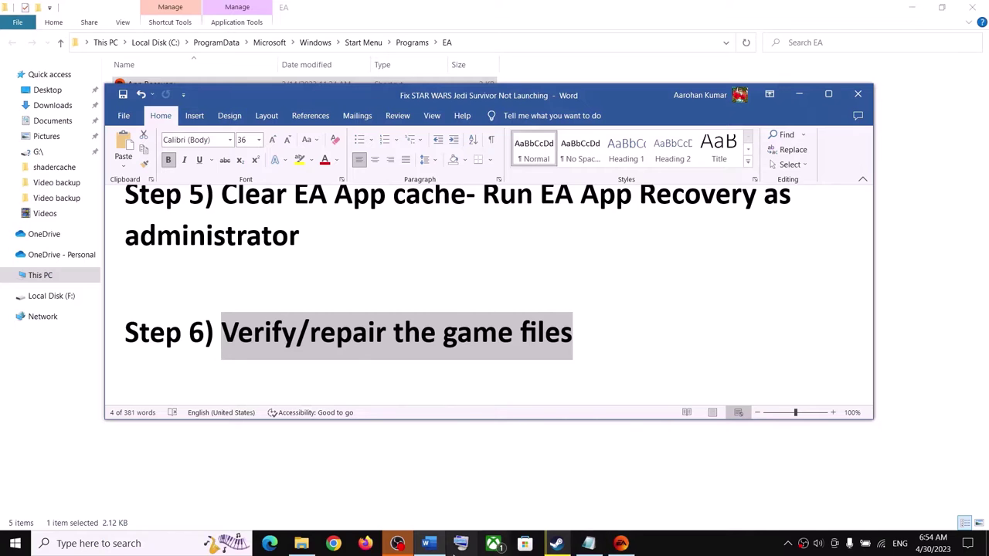
Run Verify integrity of game files from Properties > Local Files for Jedi Survivor, then close Properties.
{"action": "left_click", "coordinate": [556, 543]}
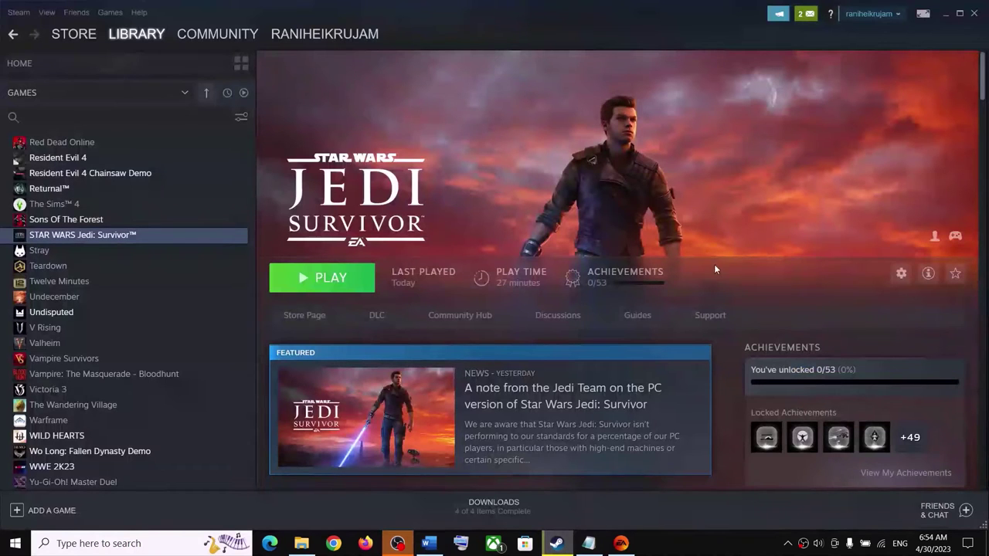
{"action": "right_click", "coordinate": [115, 238]}
{"action": "left_click", "coordinate": [142, 314]}
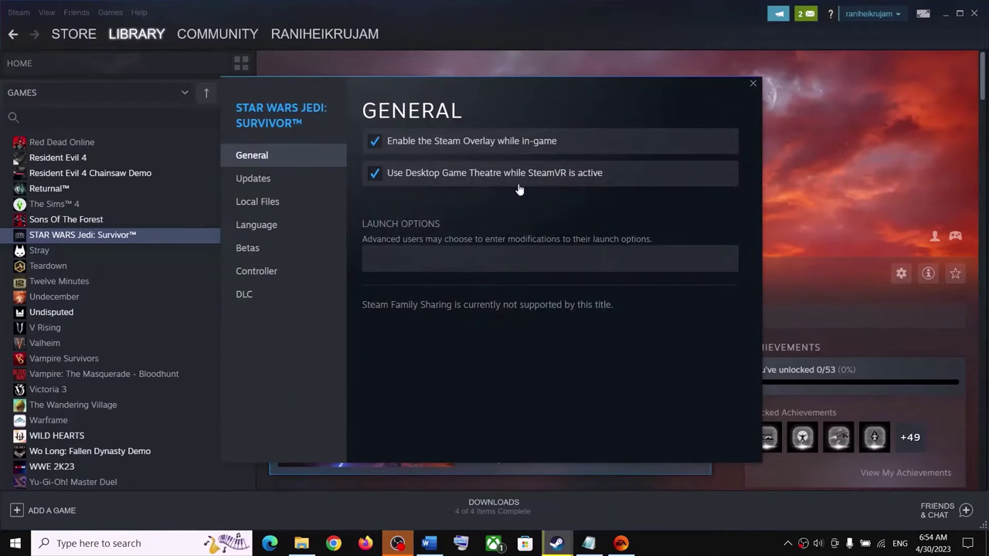
{"action": "left_click", "coordinate": [269, 203]}
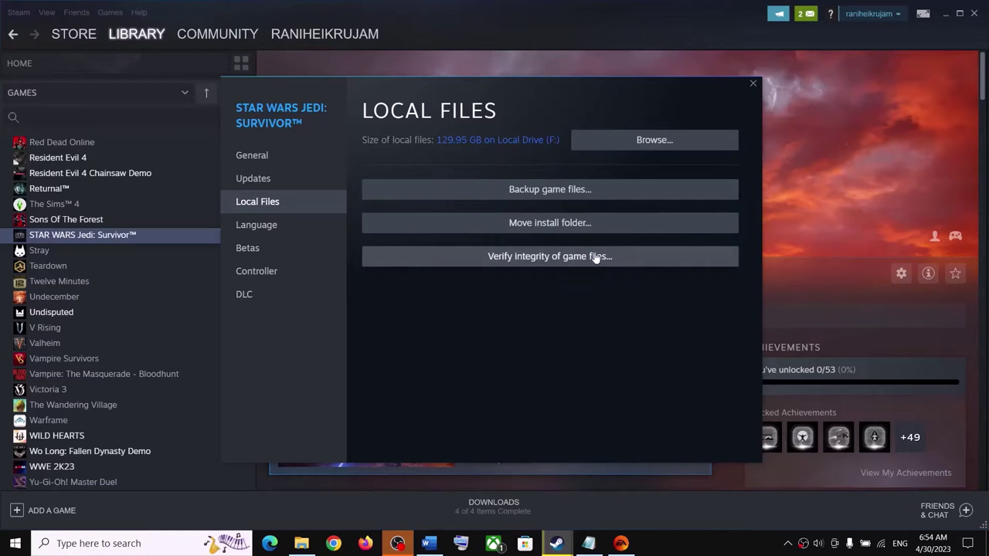
{"action": "left_click", "coordinate": [753, 84]}
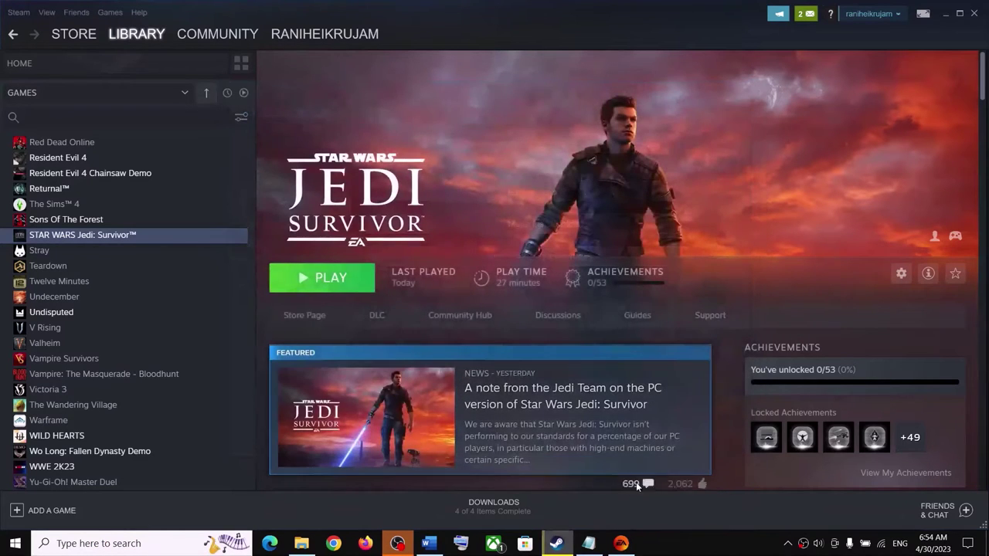
Open and close the MANAGE menu on the EA app's Jedi Survivor page, then bring up the guide.
{"action": "left_click", "coordinate": [621, 543]}
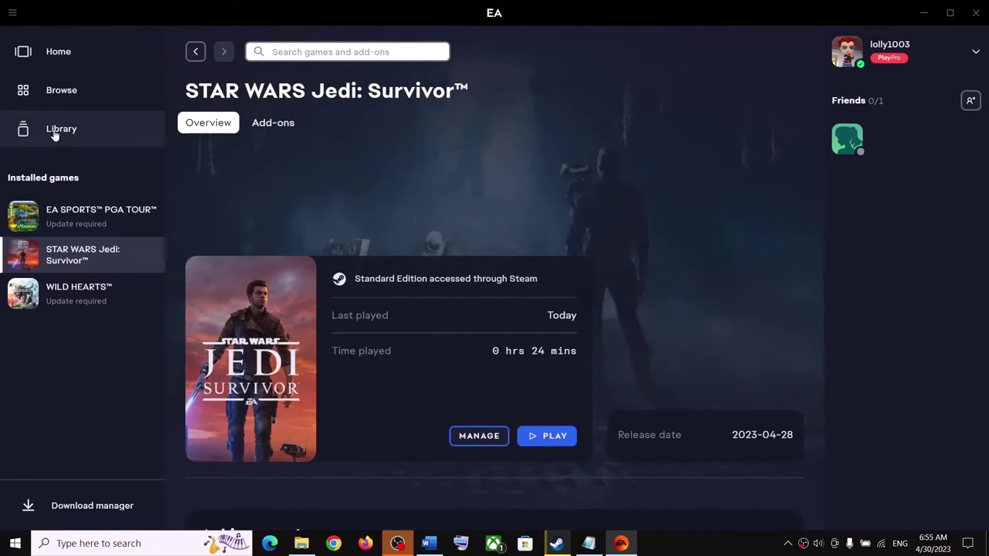
{"action": "mouse_move", "coordinate": [71, 260]}
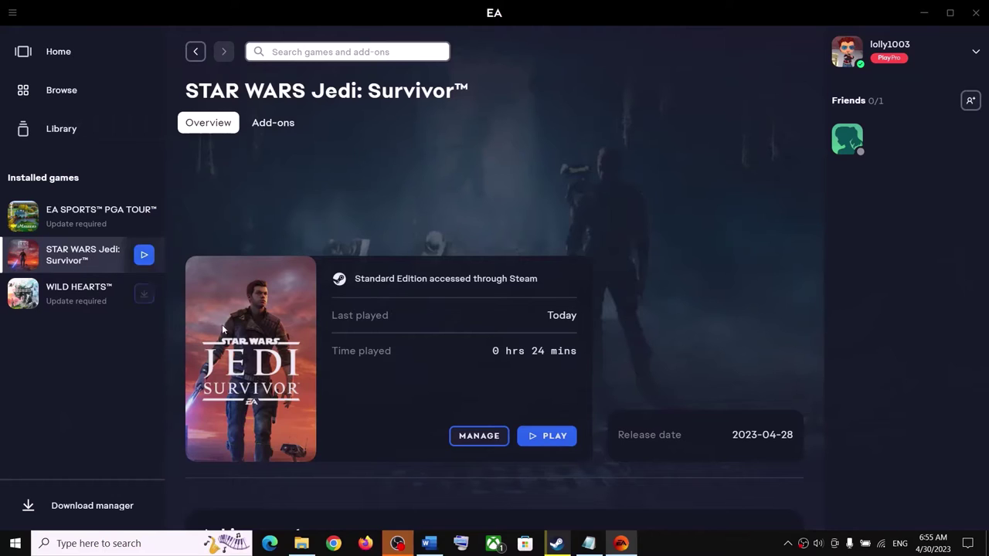
{"action": "left_click", "coordinate": [476, 437]}
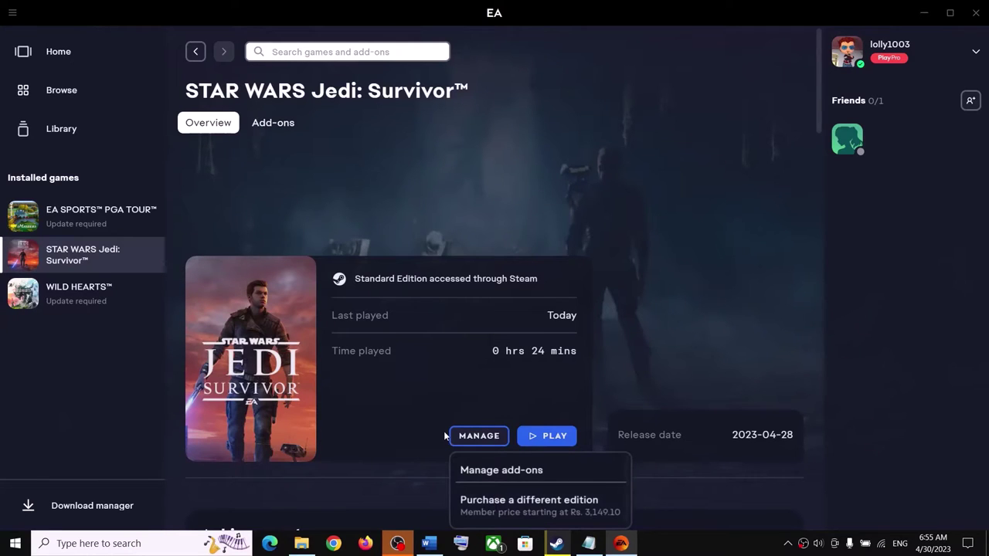
{"action": "scroll", "coordinate": [495, 503], "scroll_direction": "down", "scroll_amount": 1}
{"action": "left_click", "coordinate": [464, 358]}
{"action": "left_click", "coordinate": [465, 360]}
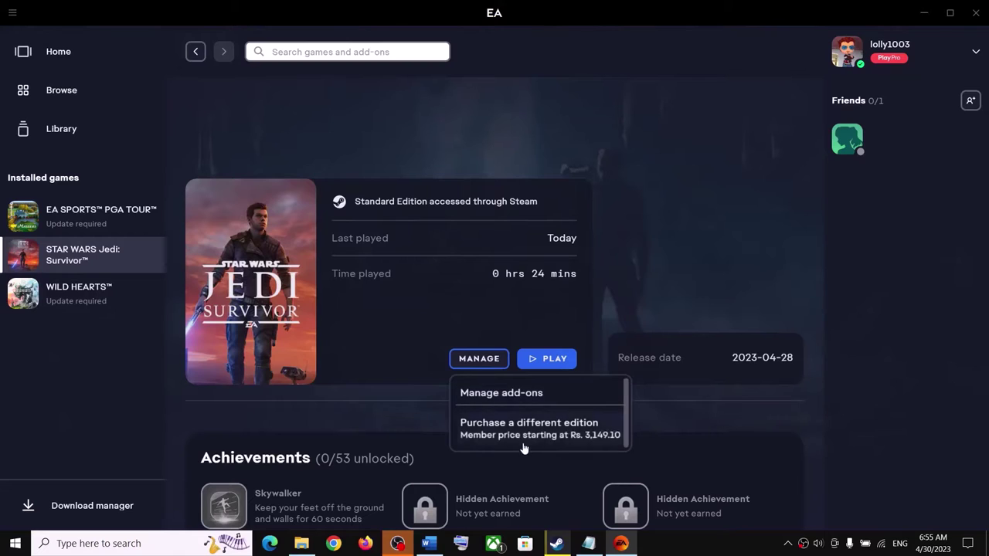
{"action": "left_click", "coordinate": [379, 318]}
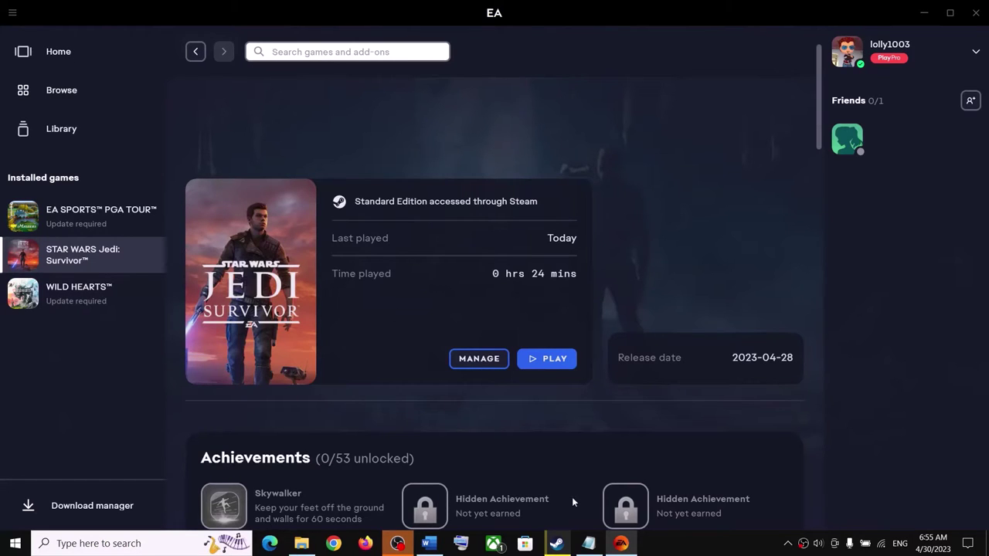
{"action": "left_click", "coordinate": [429, 542]}
Highlight the guide's Step 7 text about launching from the exe, then hide the guide.
{"action": "scroll", "coordinate": [380, 351], "scroll_direction": "down", "scroll_amount": 3}
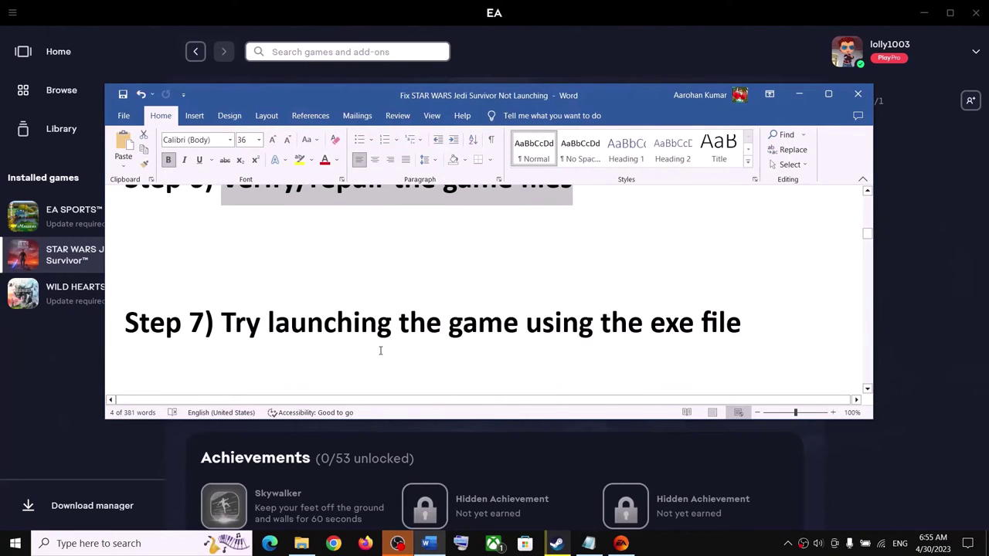
{"action": "left_click_drag", "start_coordinate": [275, 332], "coordinate": [742, 329]}
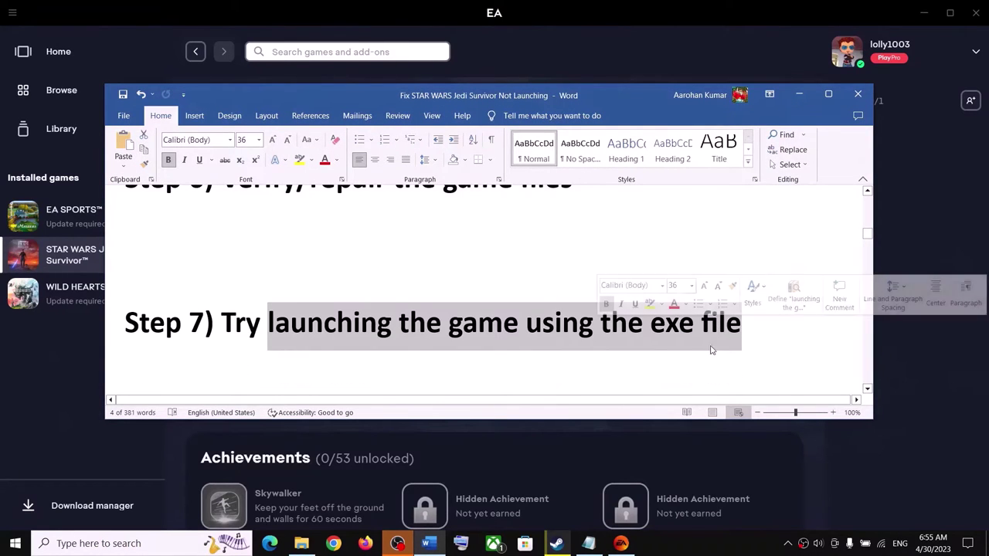
{"action": "left_click", "coordinate": [803, 445]}
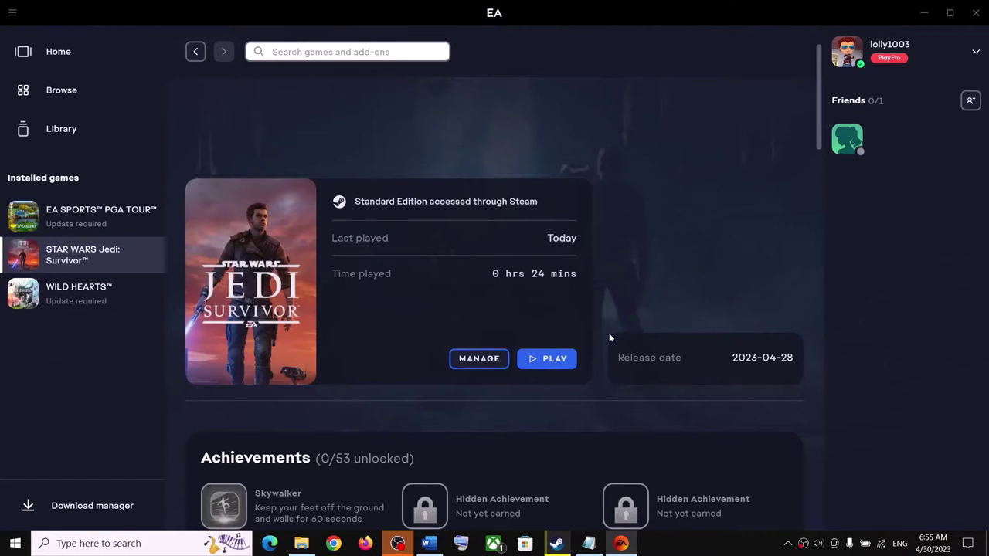
Browse This PC > Local Disk (C:) > Program Files (x86) > Steam in File Explorer.
{"action": "left_click", "coordinate": [301, 543]}
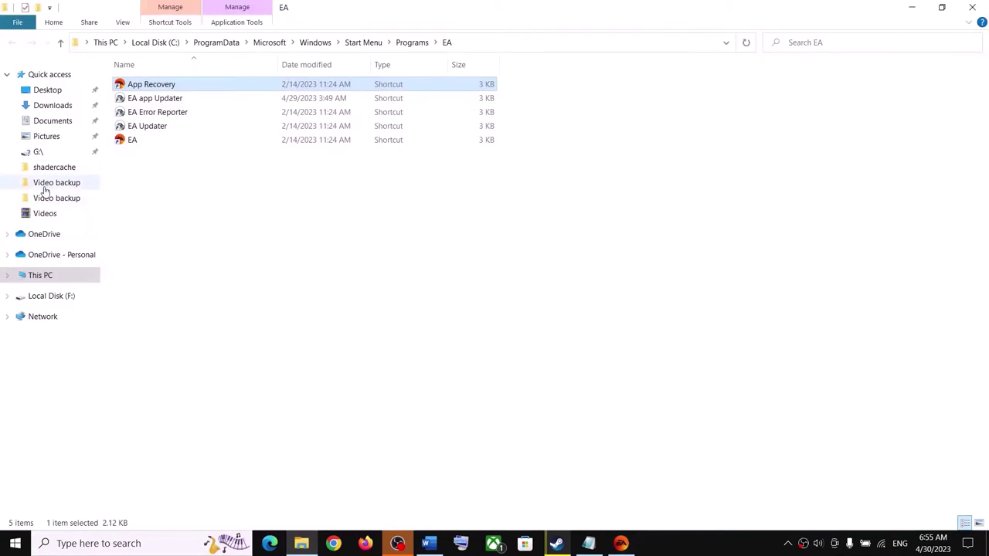
{"action": "left_click", "coordinate": [40, 275]}
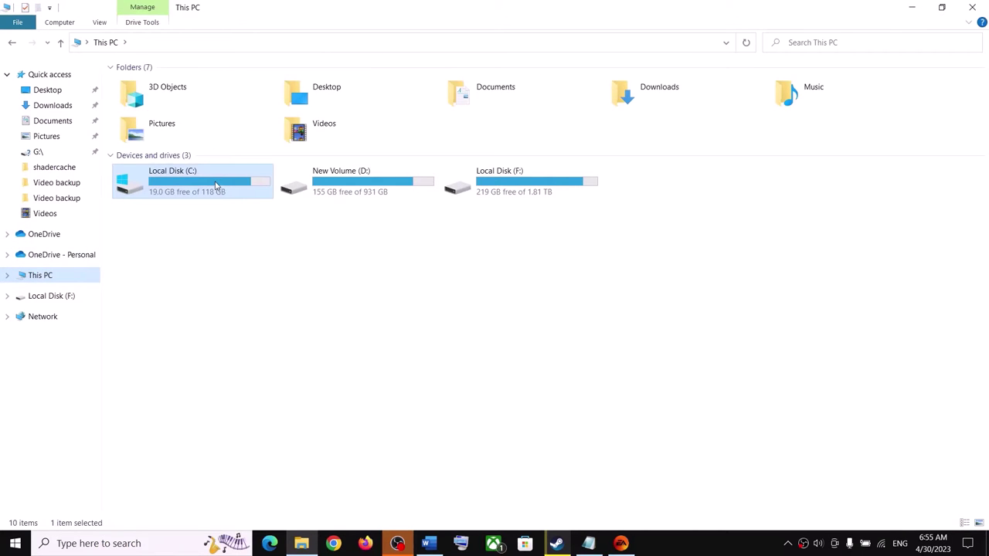
{"action": "double_click", "coordinate": [215, 184]}
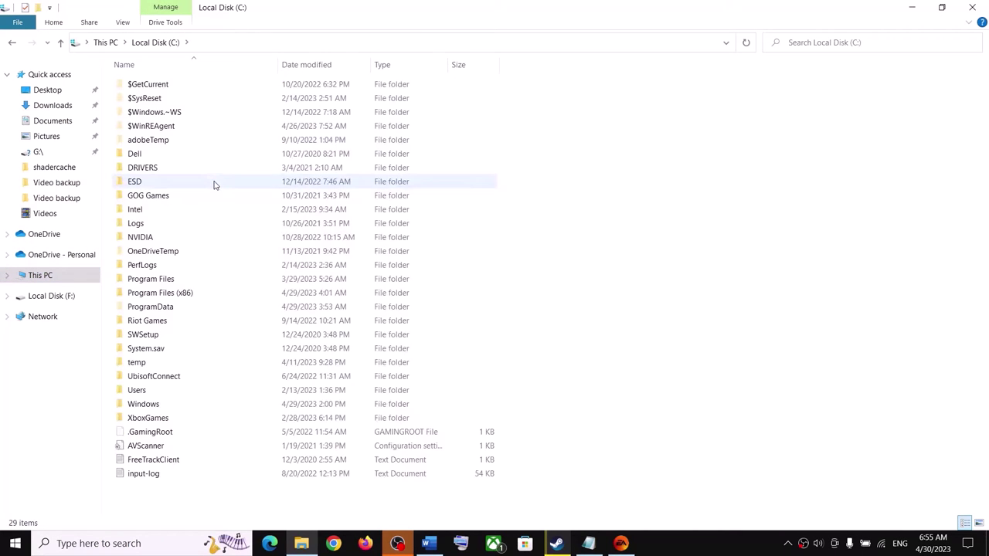
{"action": "double_click", "coordinate": [167, 295]}
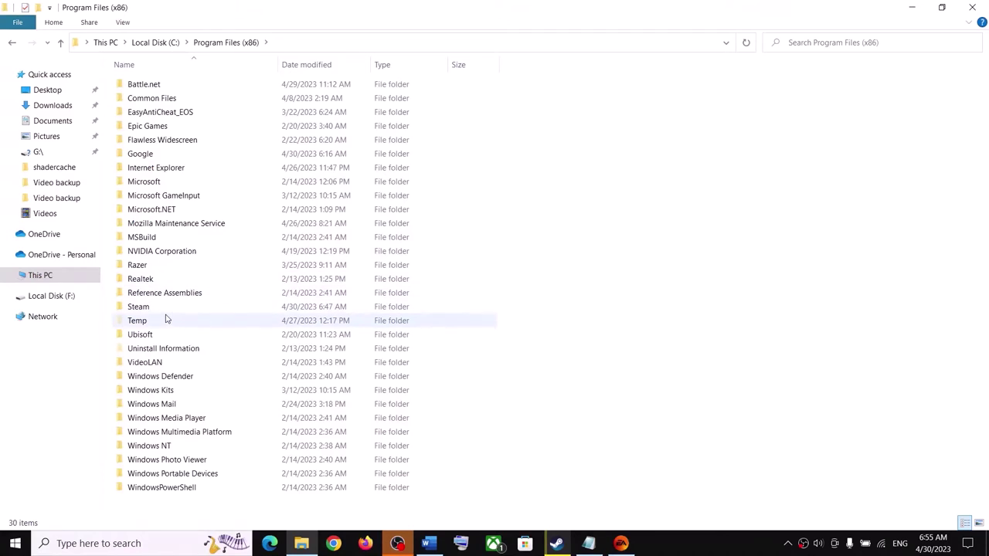
{"action": "double_click", "coordinate": [139, 307]}
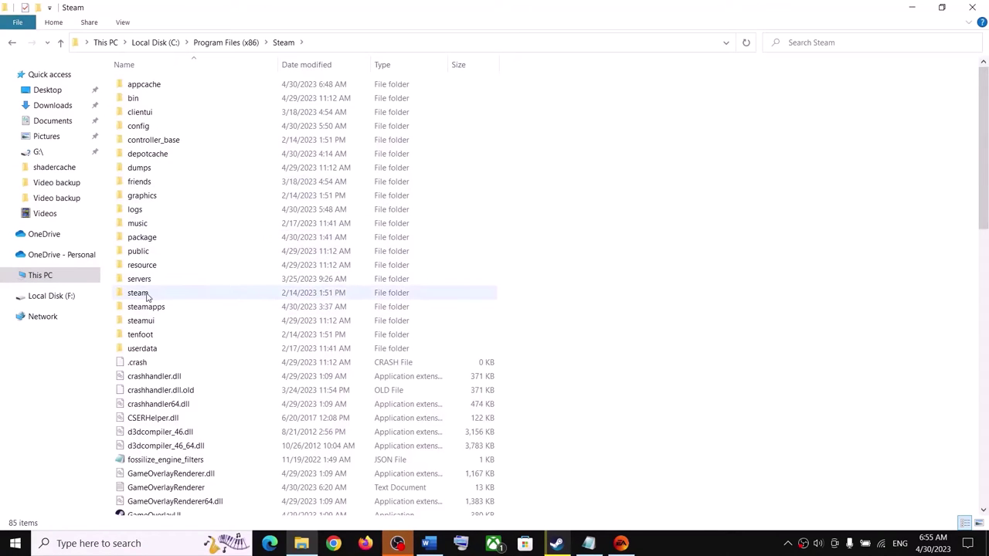
Open Jedi Survivor's installed files folder from the Steam library.
{"action": "left_click", "coordinate": [557, 543]}
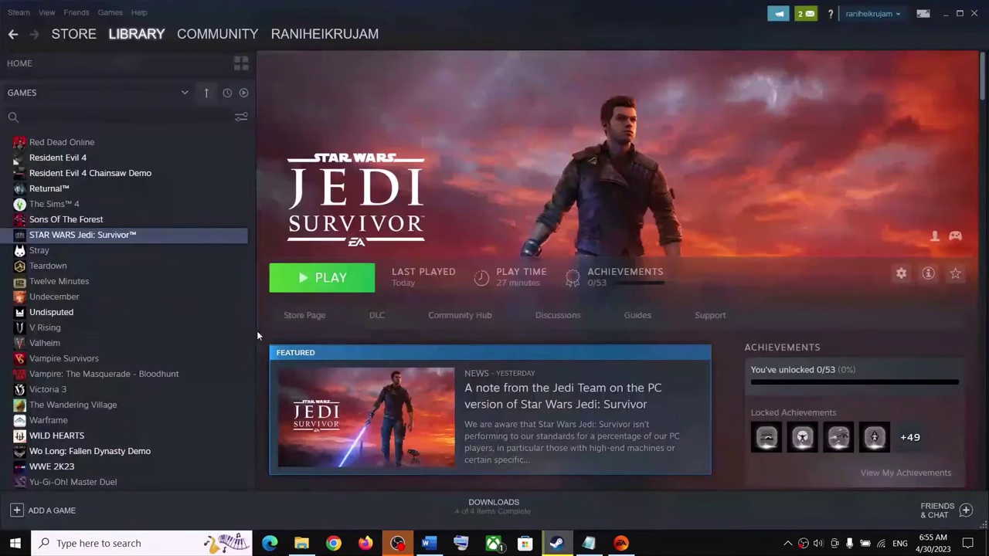
{"action": "mouse_move", "coordinate": [108, 299]}
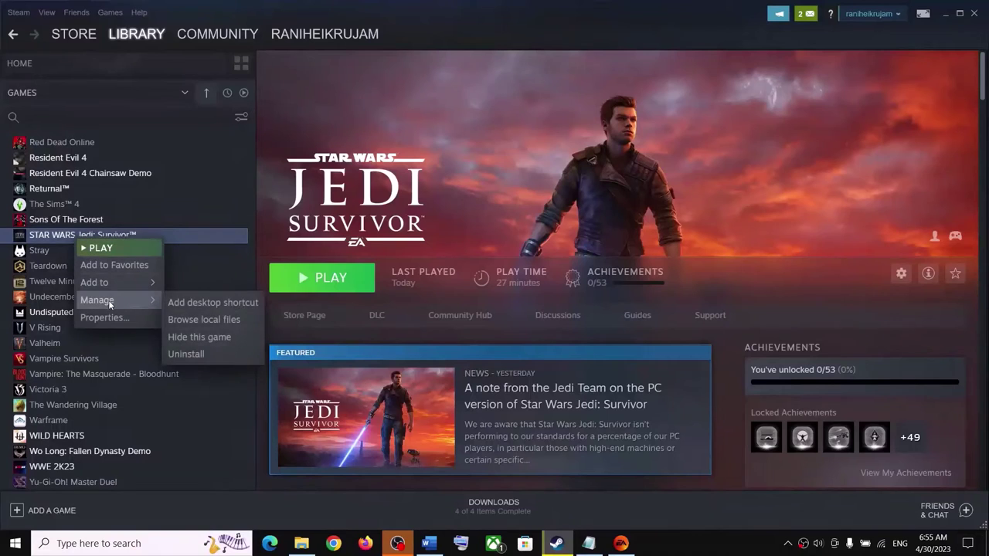
{"action": "left_click", "coordinate": [211, 319]}
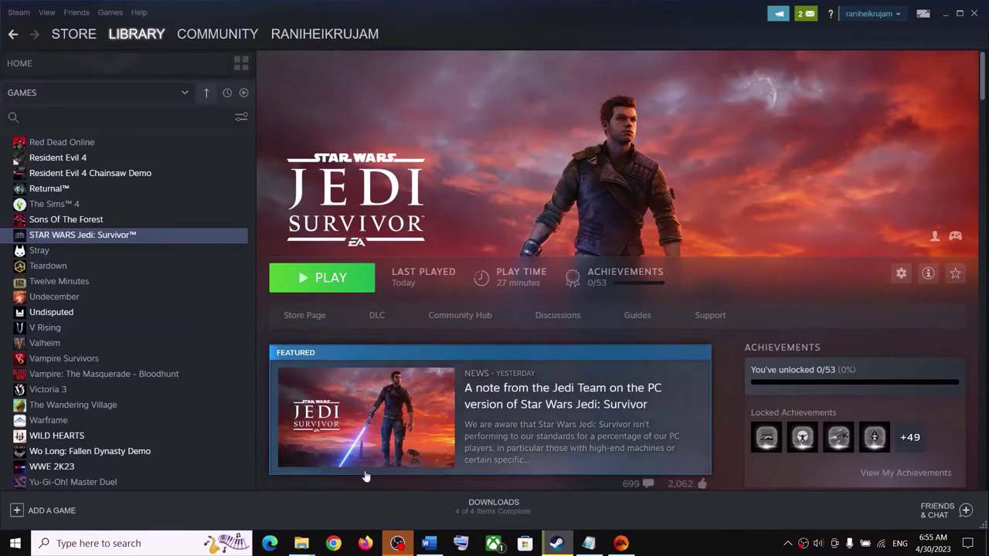
{"action": "mouse_move", "coordinate": [309, 547]}
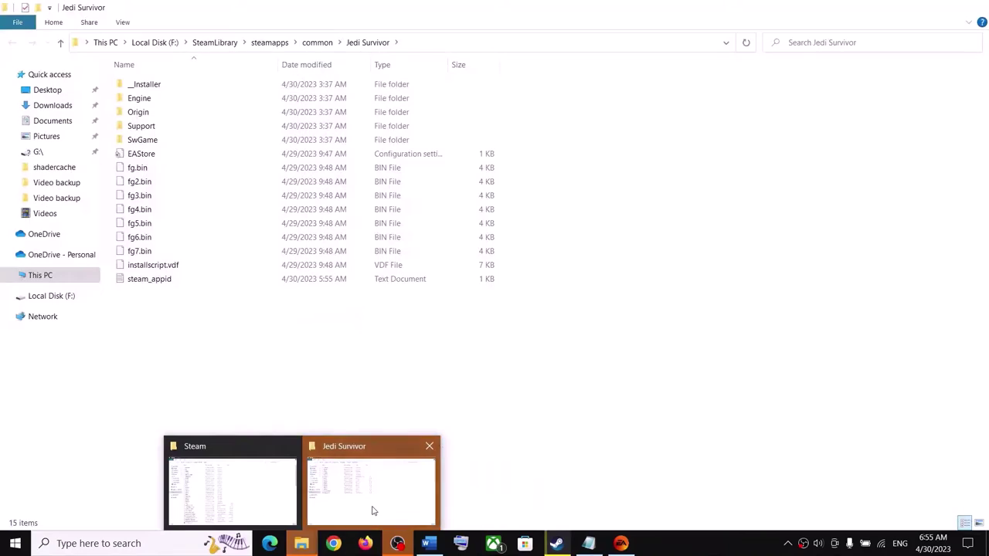
{"action": "left_click", "coordinate": [371, 512]}
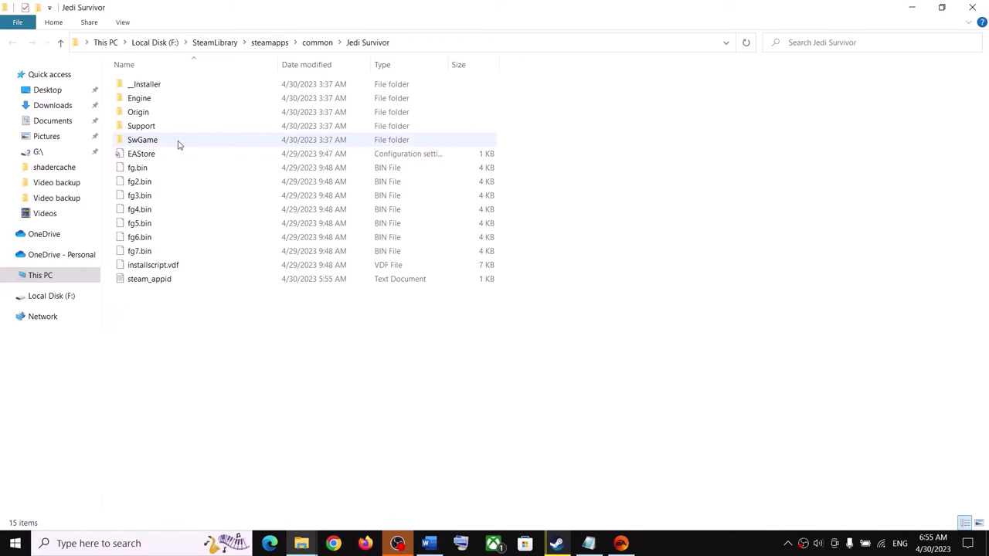
Navigate into SwGame > Binaries > Win64 and select the JediSurvivor application.
{"action": "left_click", "coordinate": [151, 144]}
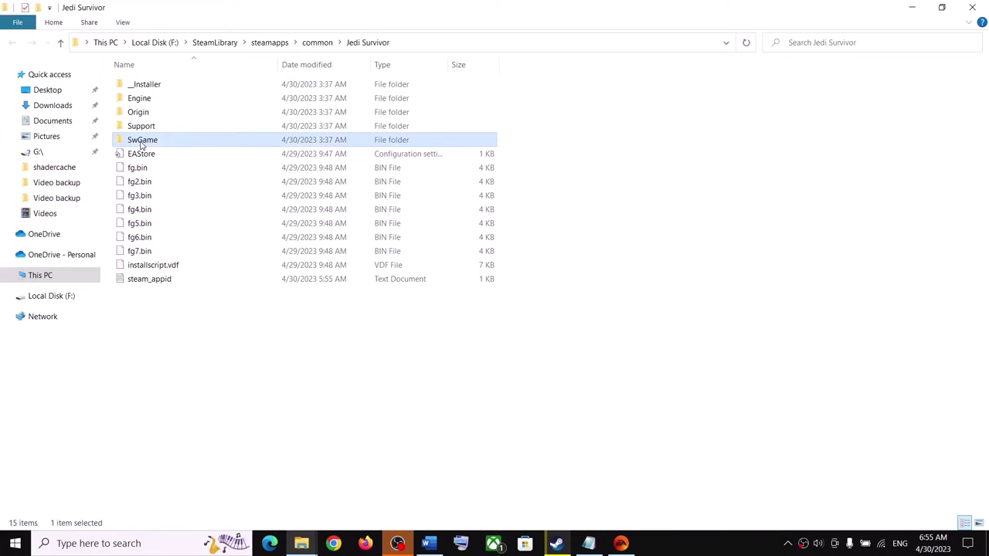
{"action": "double_click", "coordinate": [160, 144]}
{"action": "double_click", "coordinate": [142, 86]}
{"action": "double_click", "coordinate": [157, 86]}
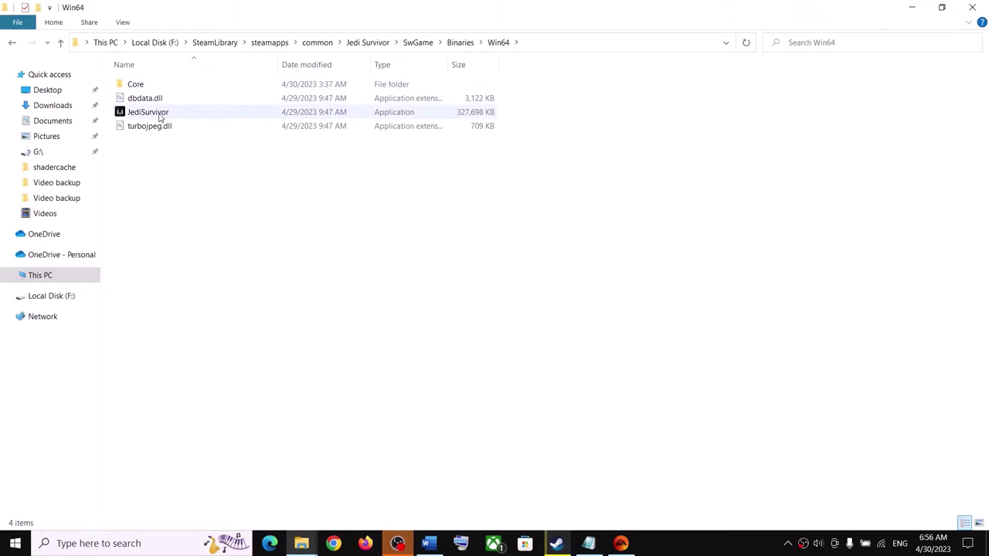
{"action": "left_click", "coordinate": [149, 116]}
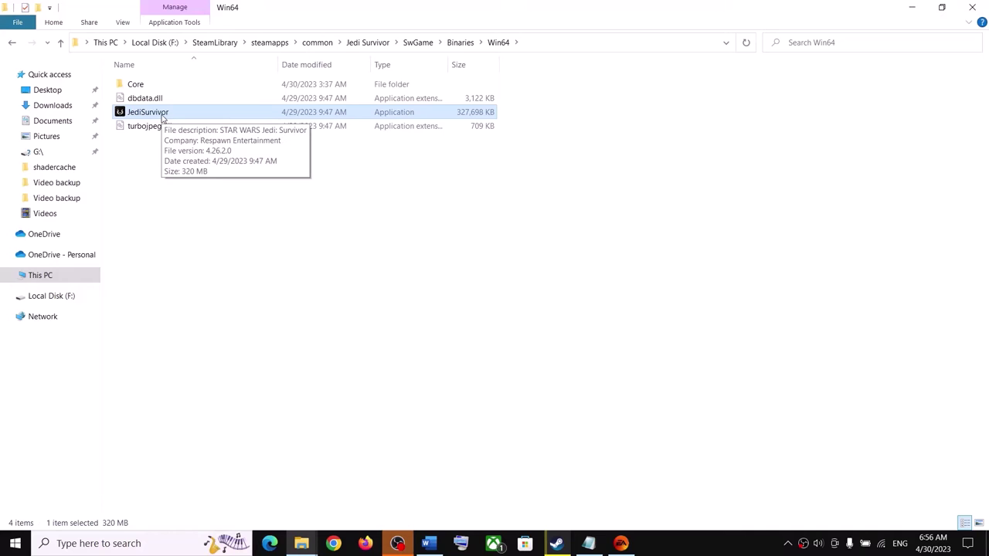
Look through Program Files on Local Disk (C:), go back up, then scroll the fix guide onward.
{"action": "left_click", "coordinate": [53, 277]}
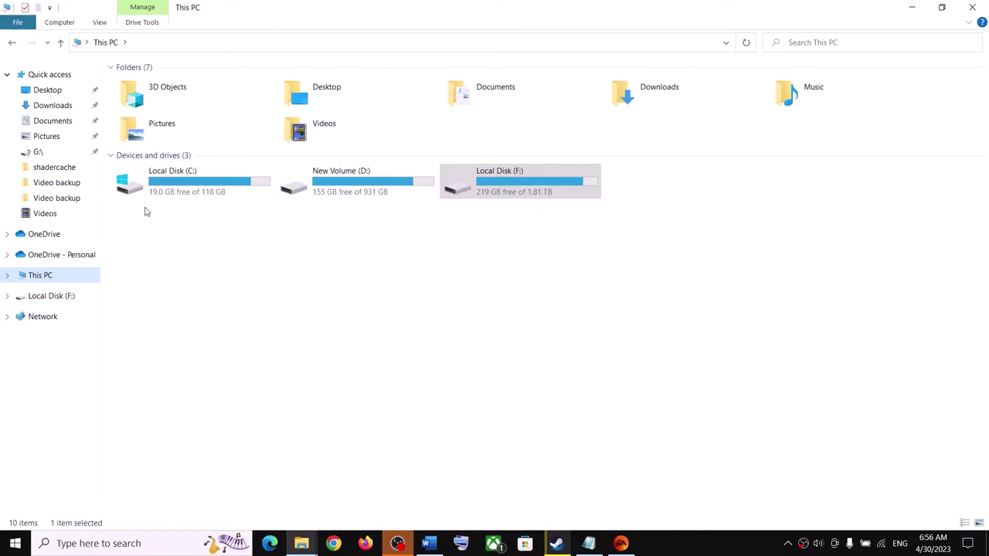
{"action": "double_click", "coordinate": [172, 193]}
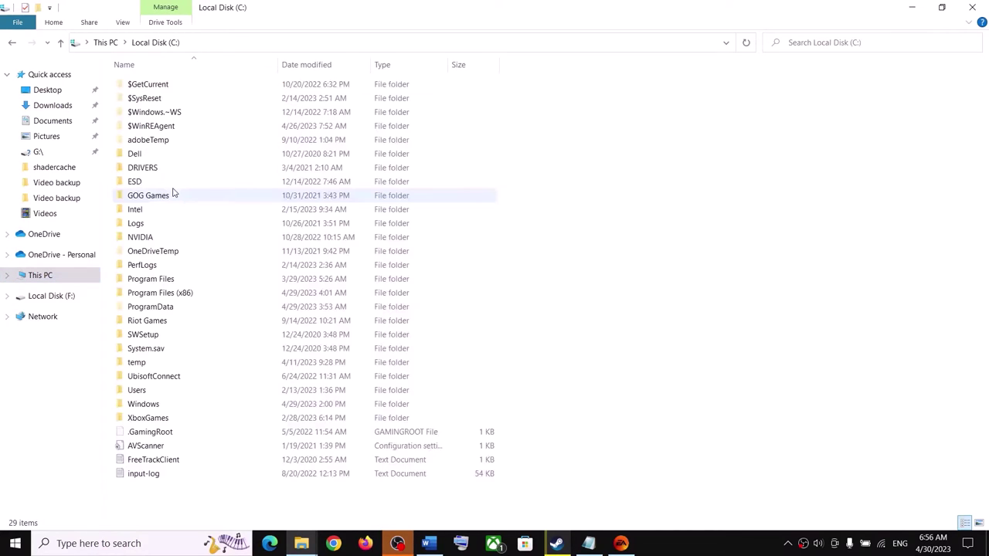
{"action": "left_click", "coordinate": [156, 280]}
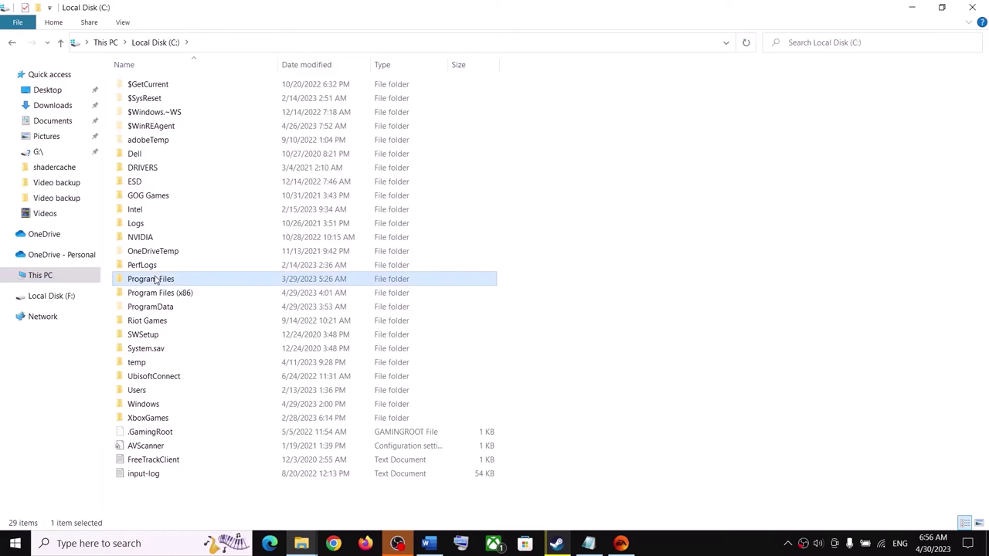
{"action": "left_click", "coordinate": [155, 298]}
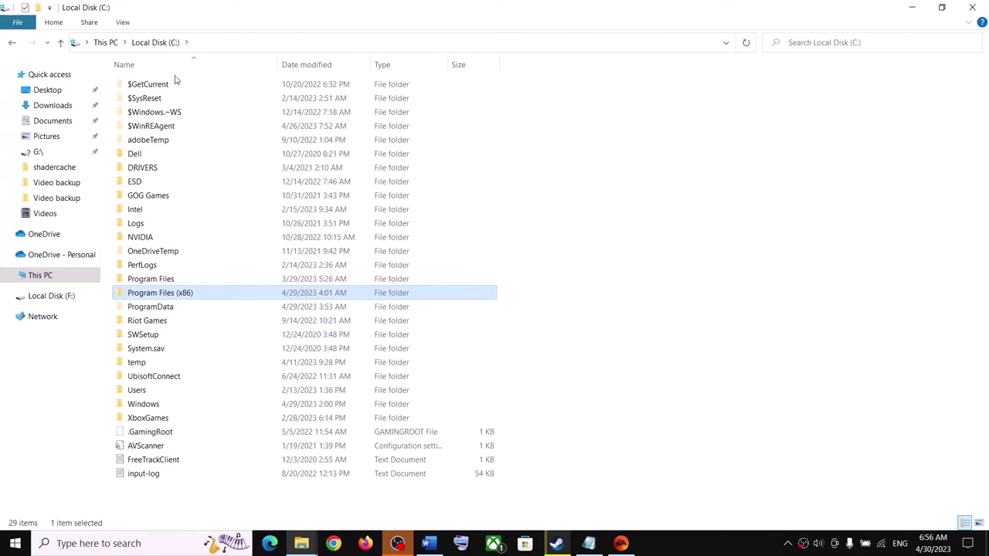
{"action": "double_click", "coordinate": [131, 278]}
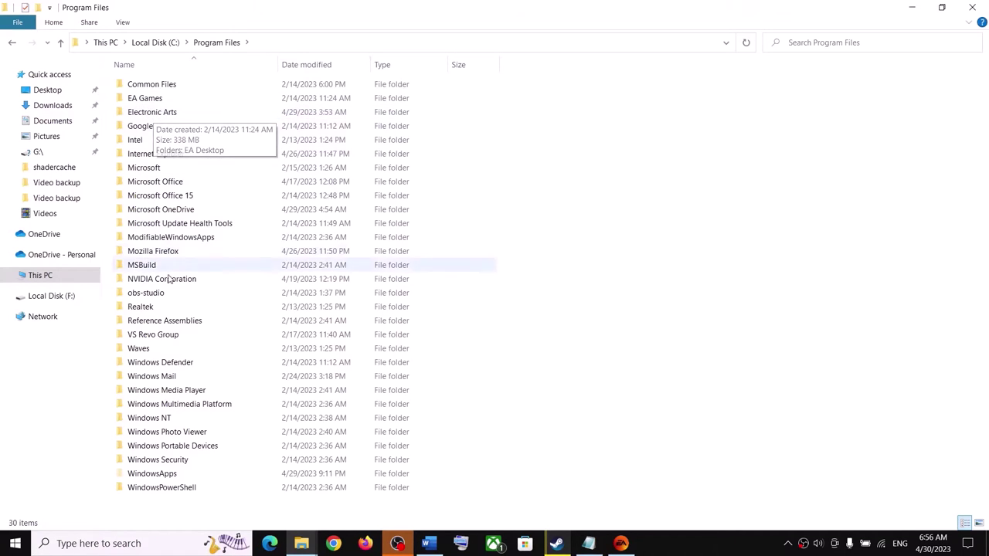
{"action": "left_click", "coordinate": [59, 44]}
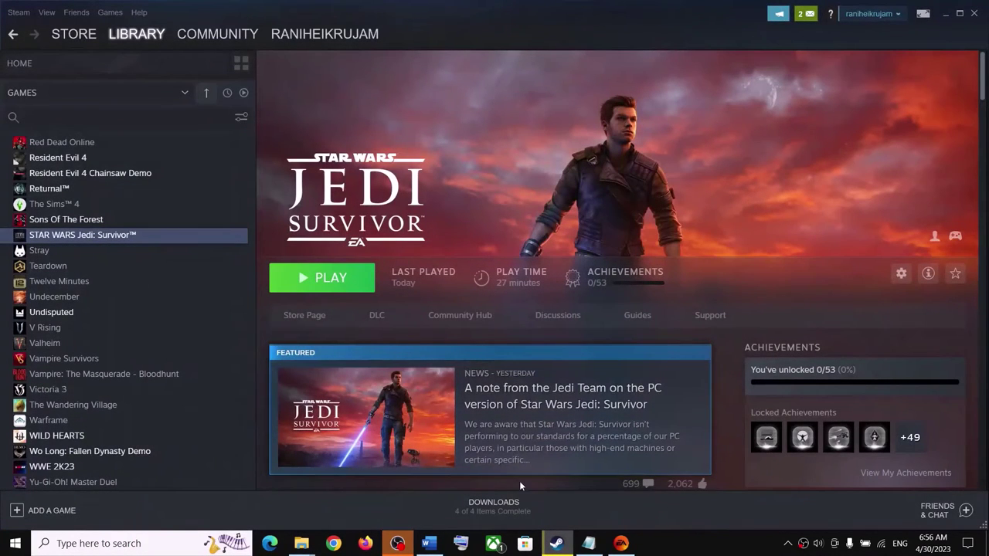
{"action": "left_click", "coordinate": [428, 543]}
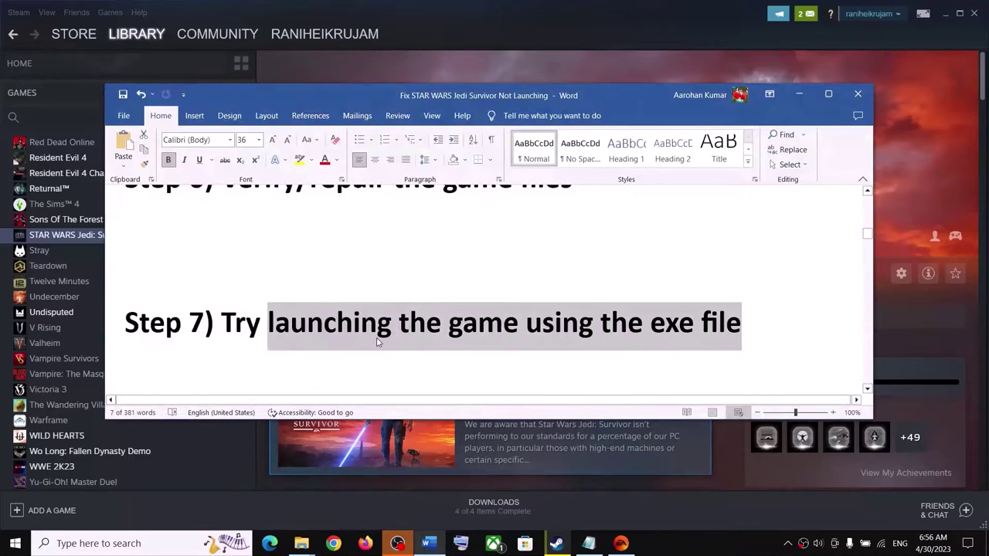
{"action": "scroll", "coordinate": [378, 342], "scroll_direction": "down", "scroll_amount": 2}
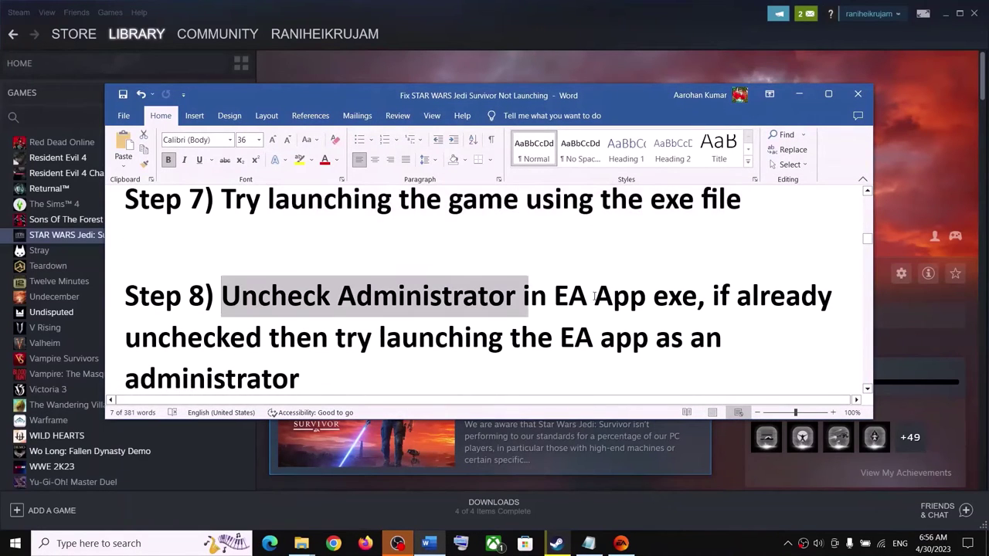